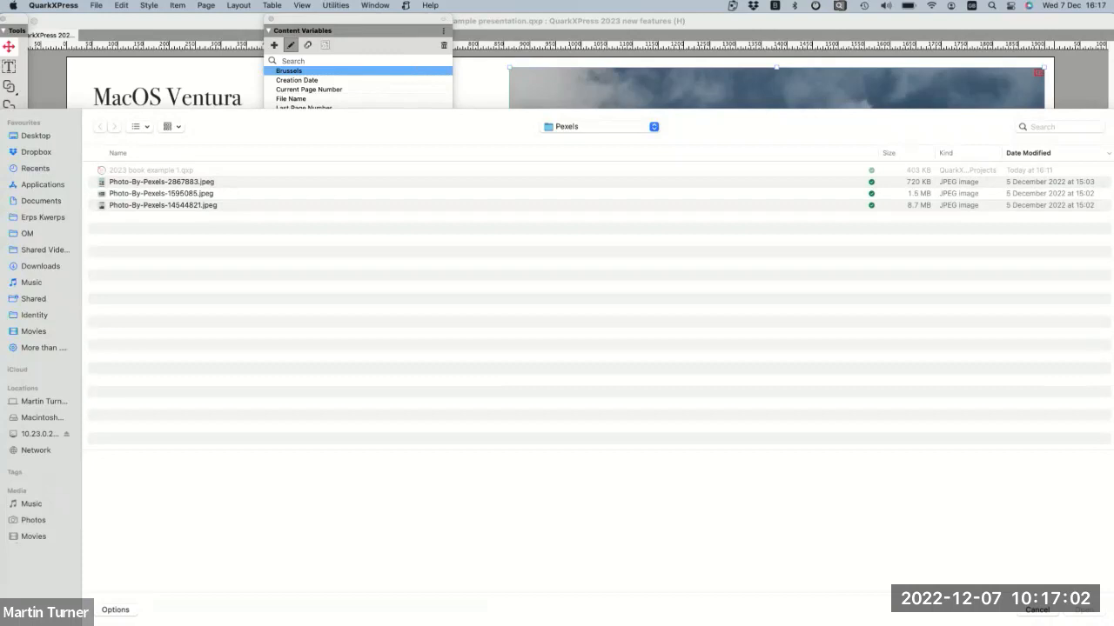
Assign Photo-By-Pexels-14544821.jpeg as the image file of the Brussels picture content variable.
click(161, 194)
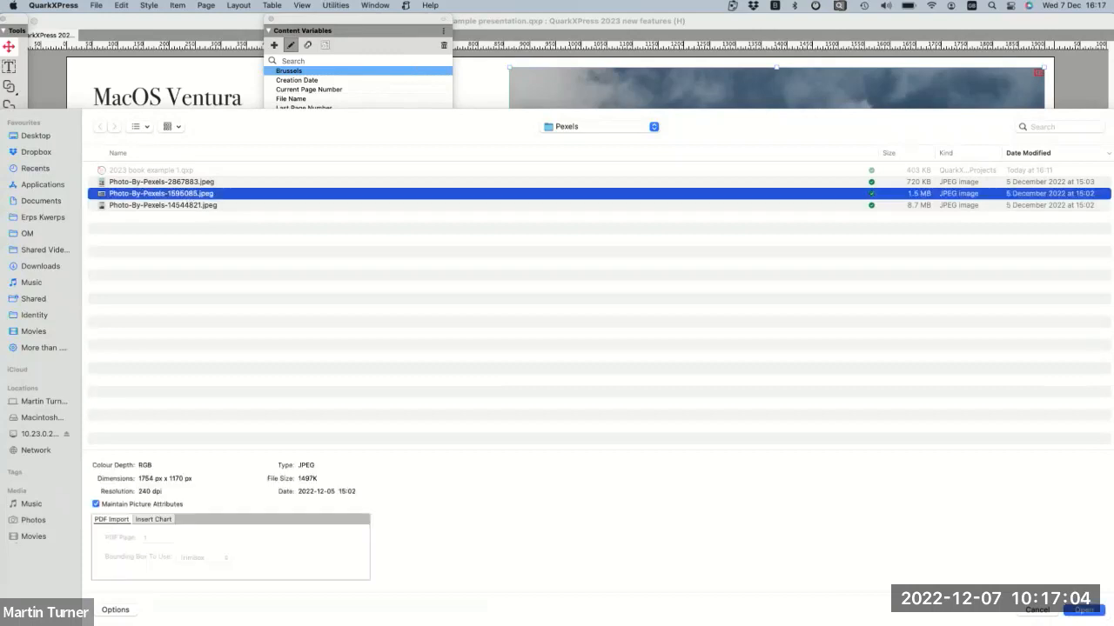
click(163, 205)
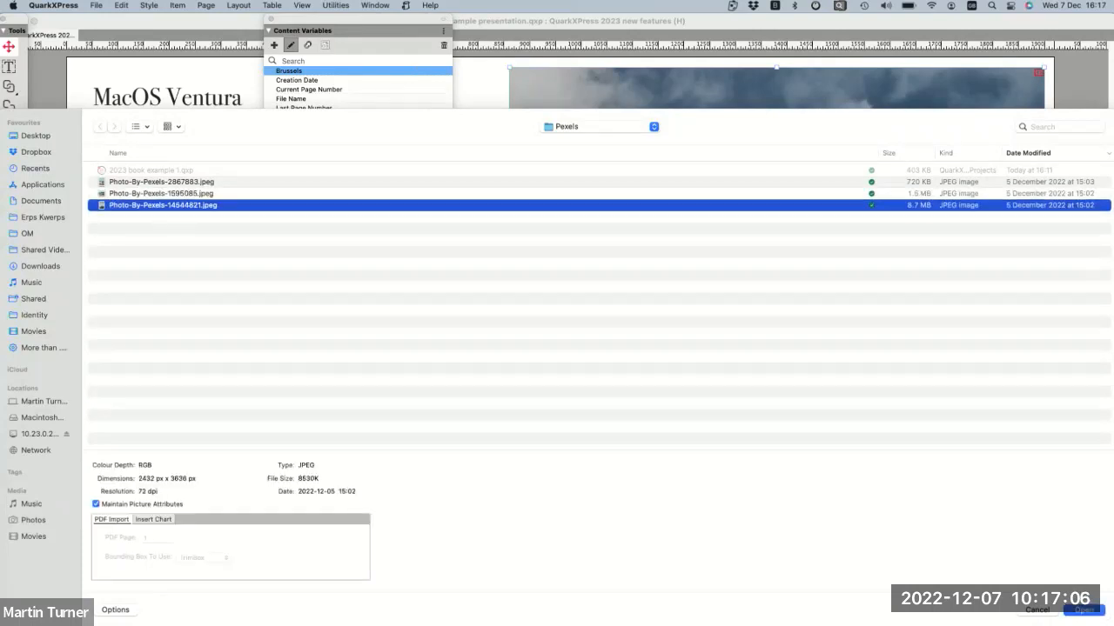
click(1083, 610)
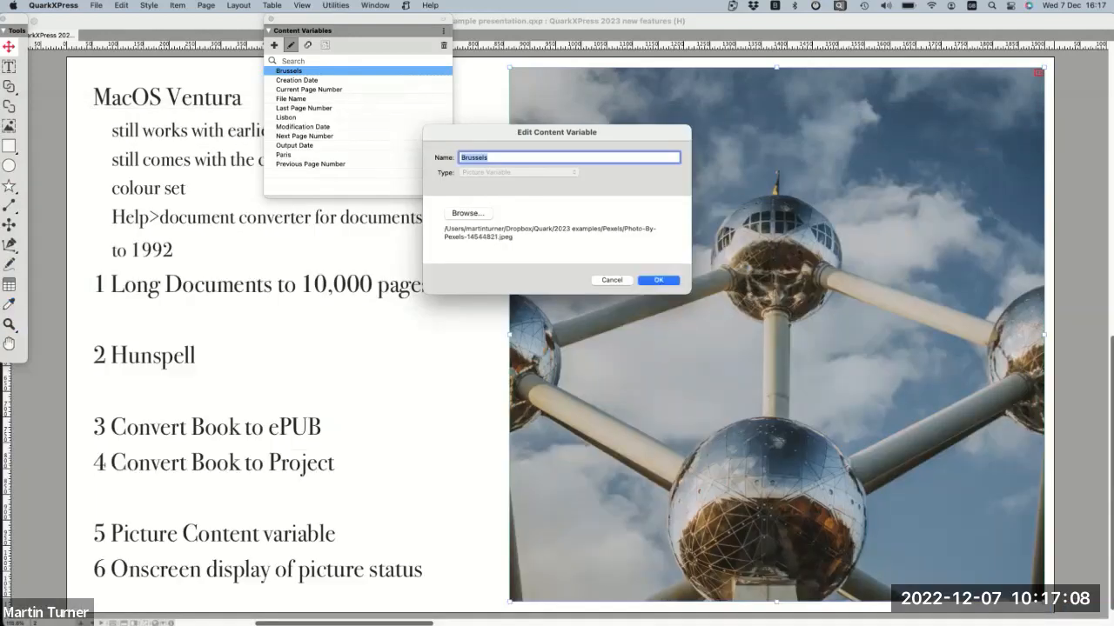
key(Return)
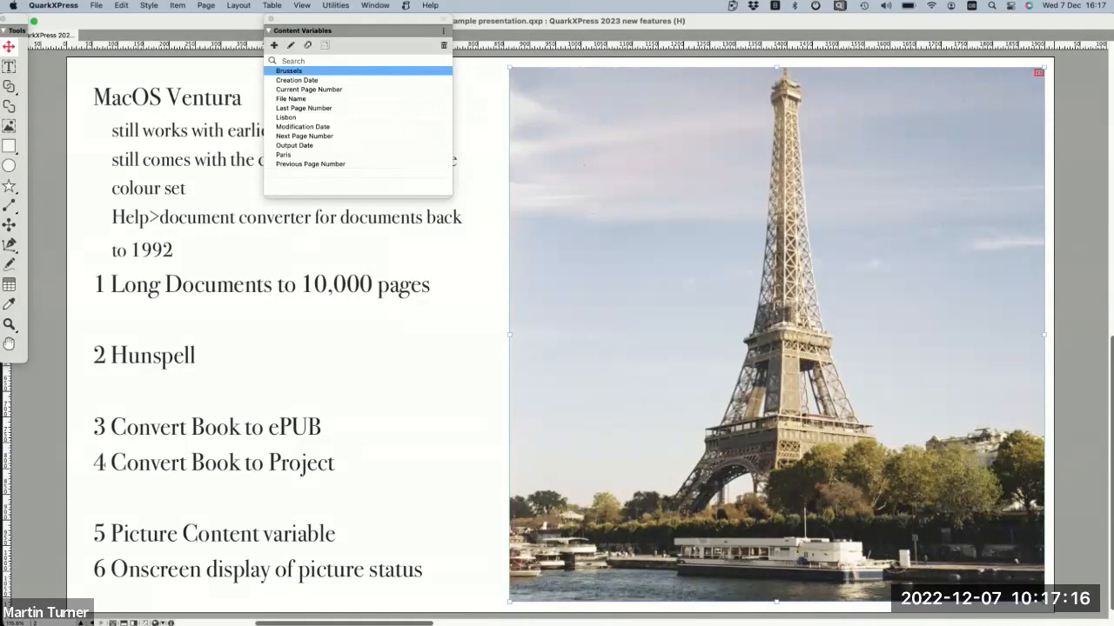
Change the Brussels picture content variable to use Photo-By-Pexels-1595085.jpeg.
click(290, 45)
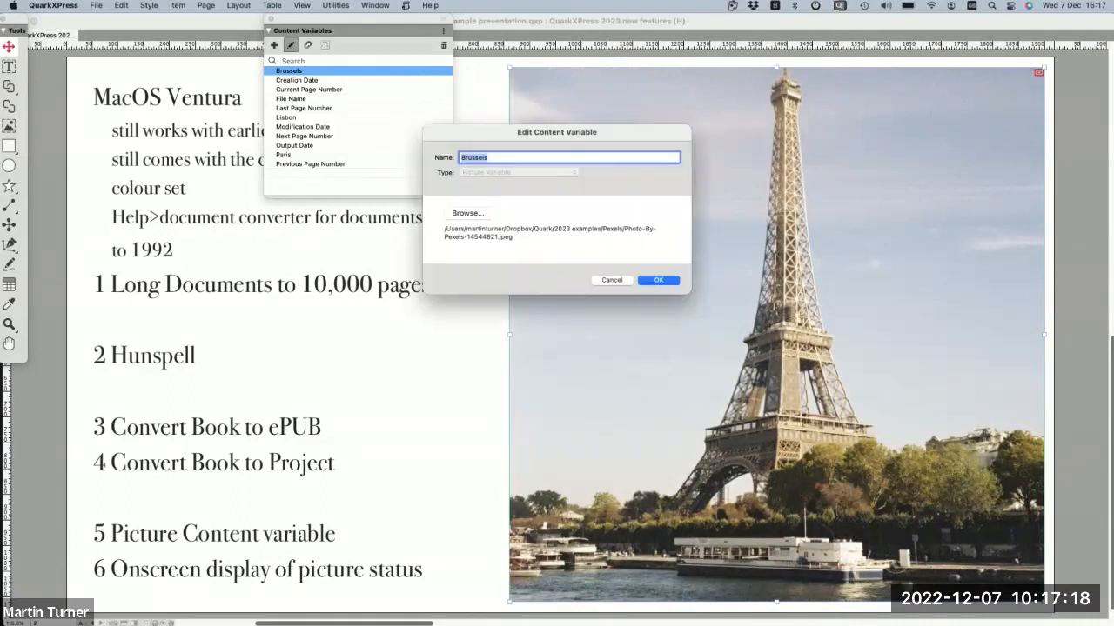
click(467, 214)
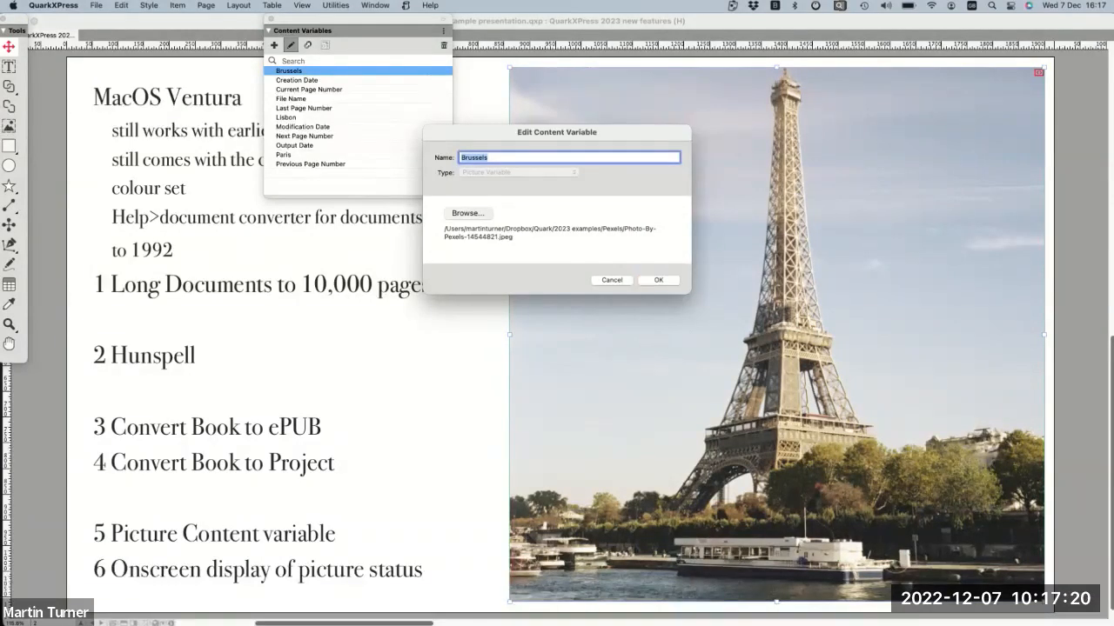
click(162, 194)
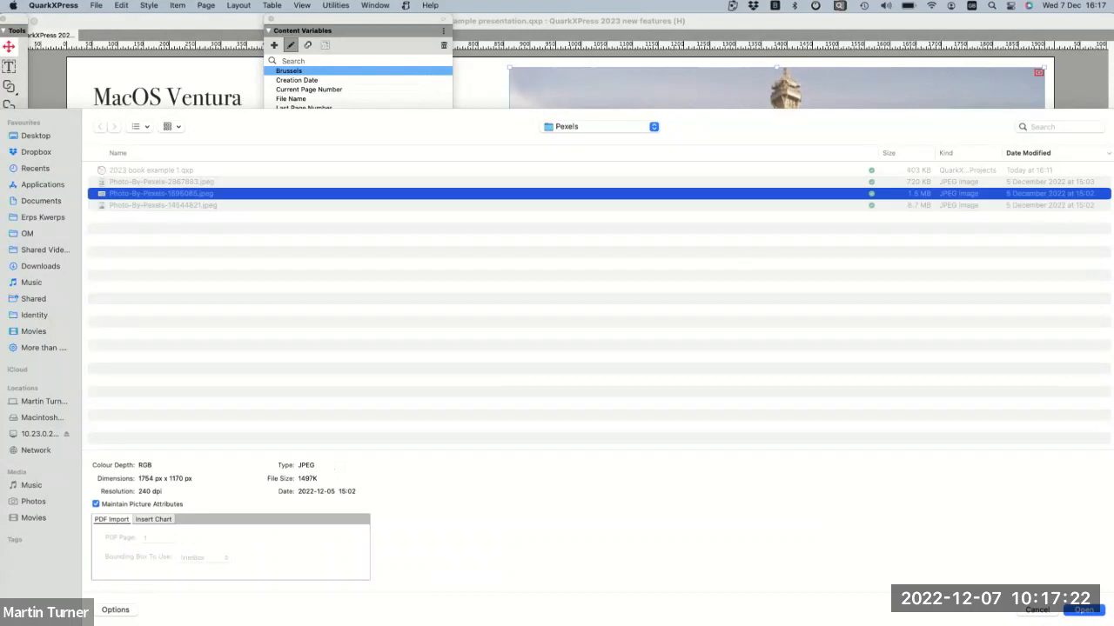
click(1083, 610)
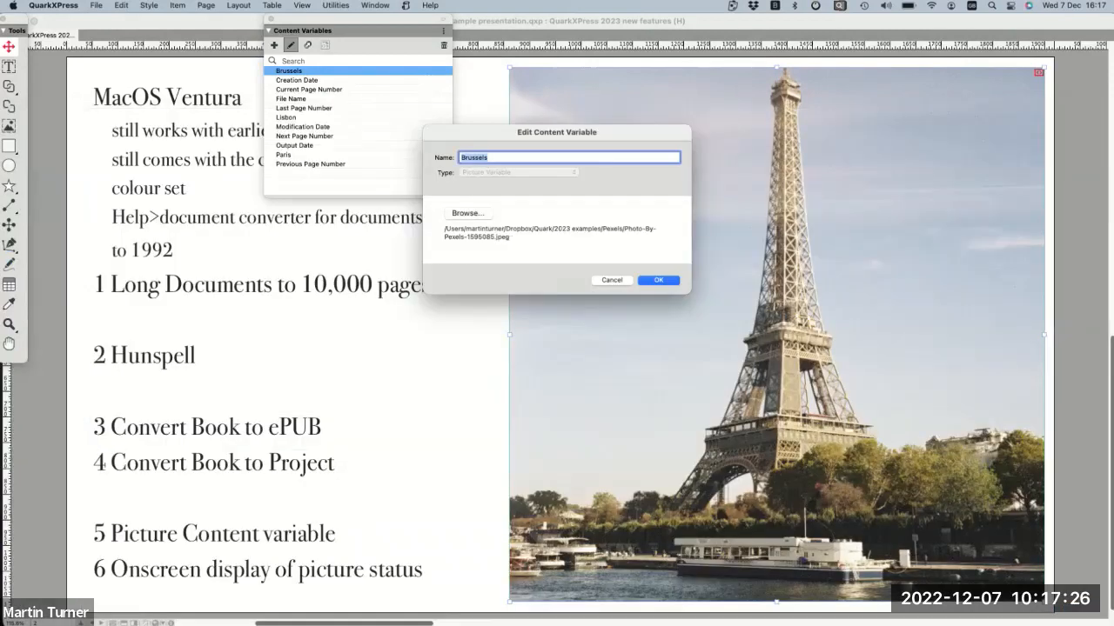
click(661, 280)
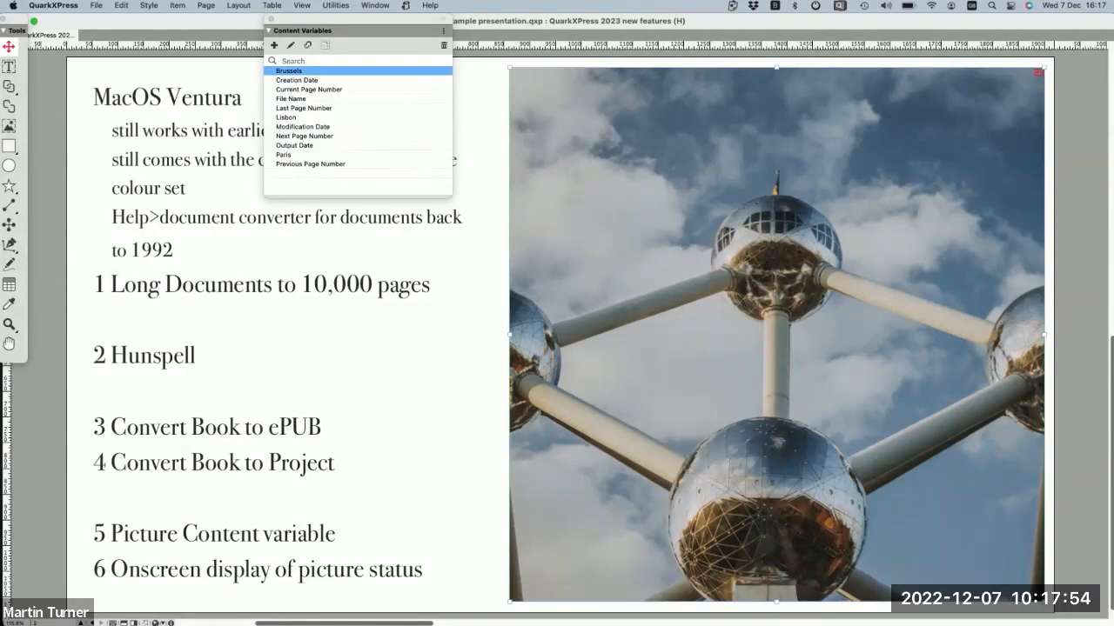
Switch the selected picture box between the Lisbon and Paris variables, return it to Brussels, and close the Content Variables palette.
click(286, 118)
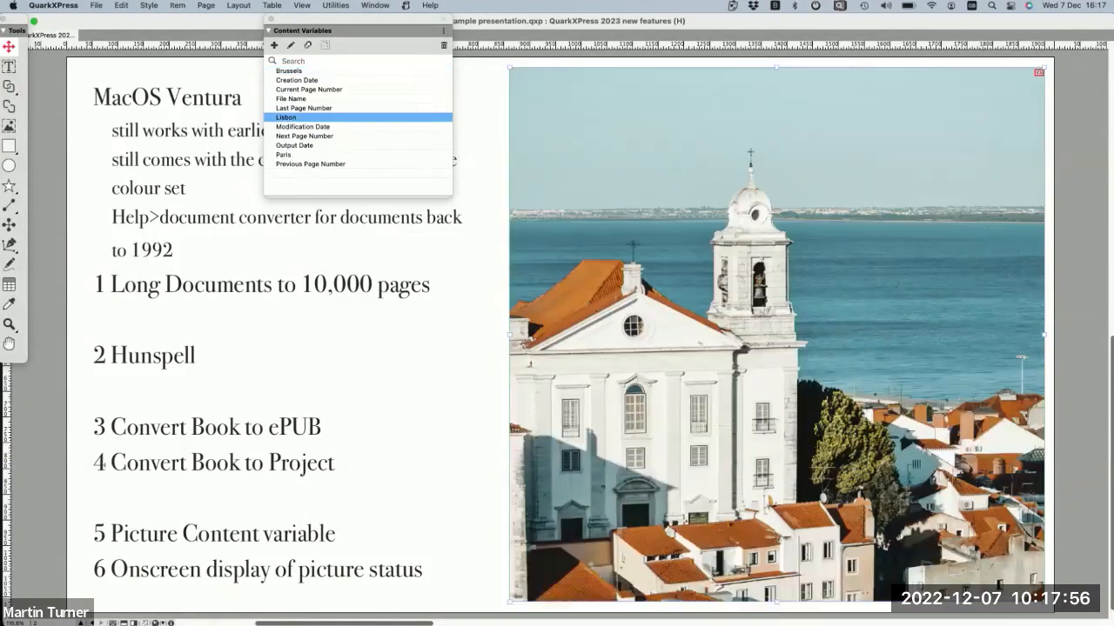
click(451, 154)
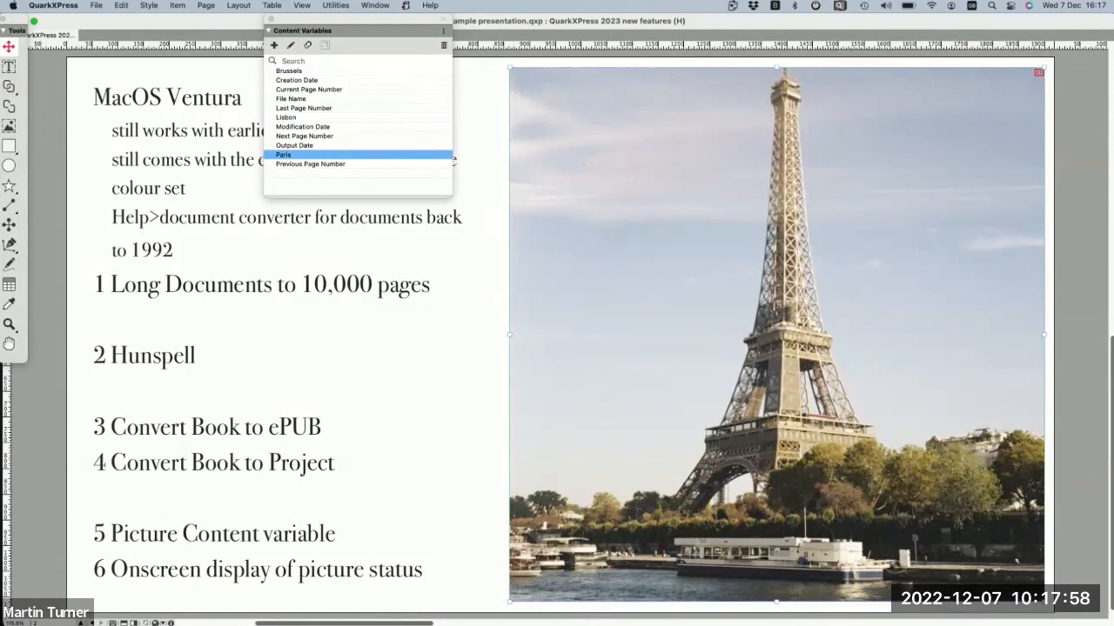
double_click(286, 117)
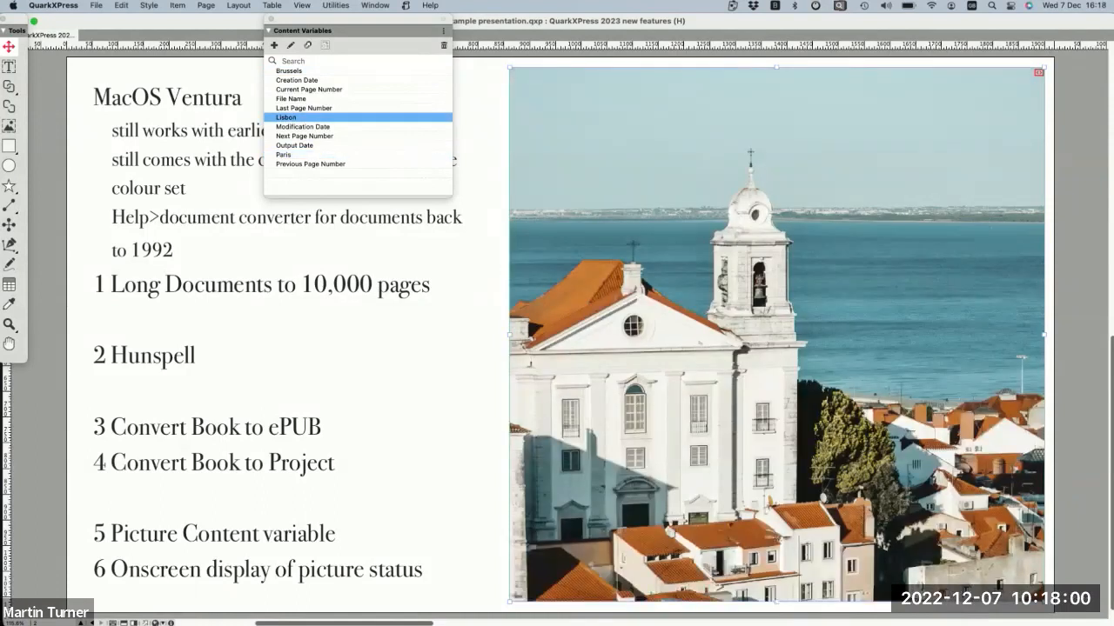
double_click(289, 71)
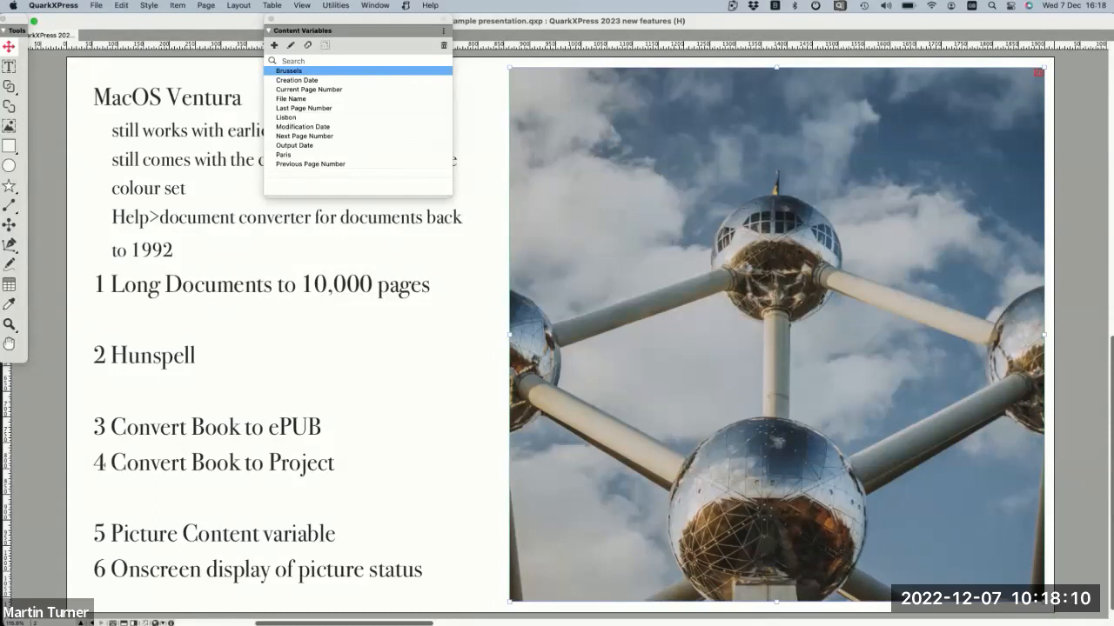
drag(452, 161, 380, 165)
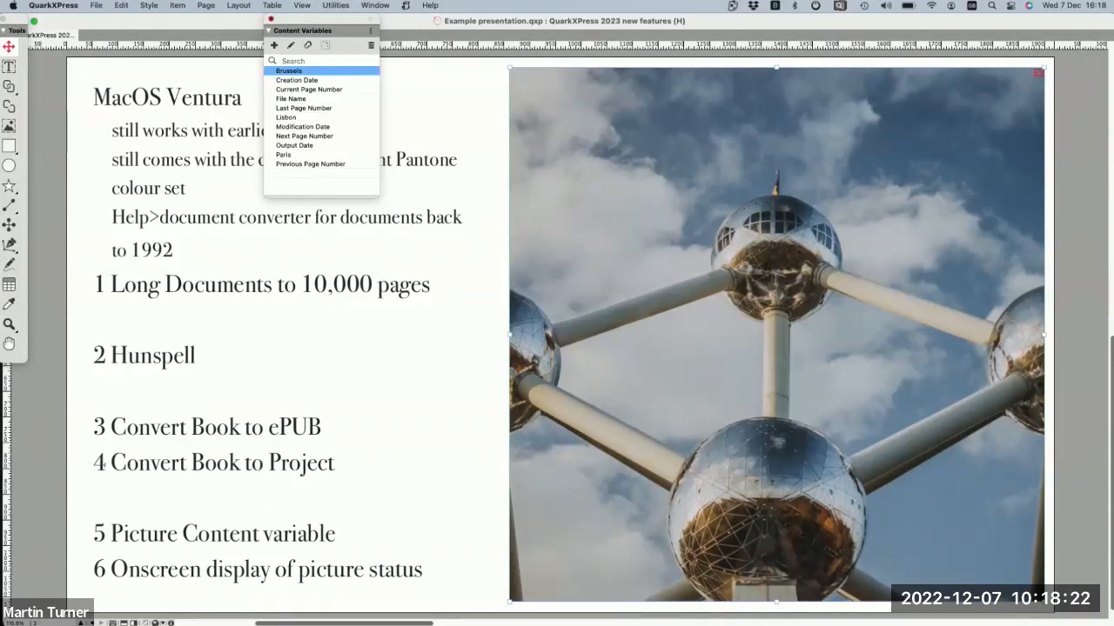
click(270, 19)
Examine the Picture Content variable and Onscreen display of picture status entries and the page's picture.
scroll(557, 330, down, 1)
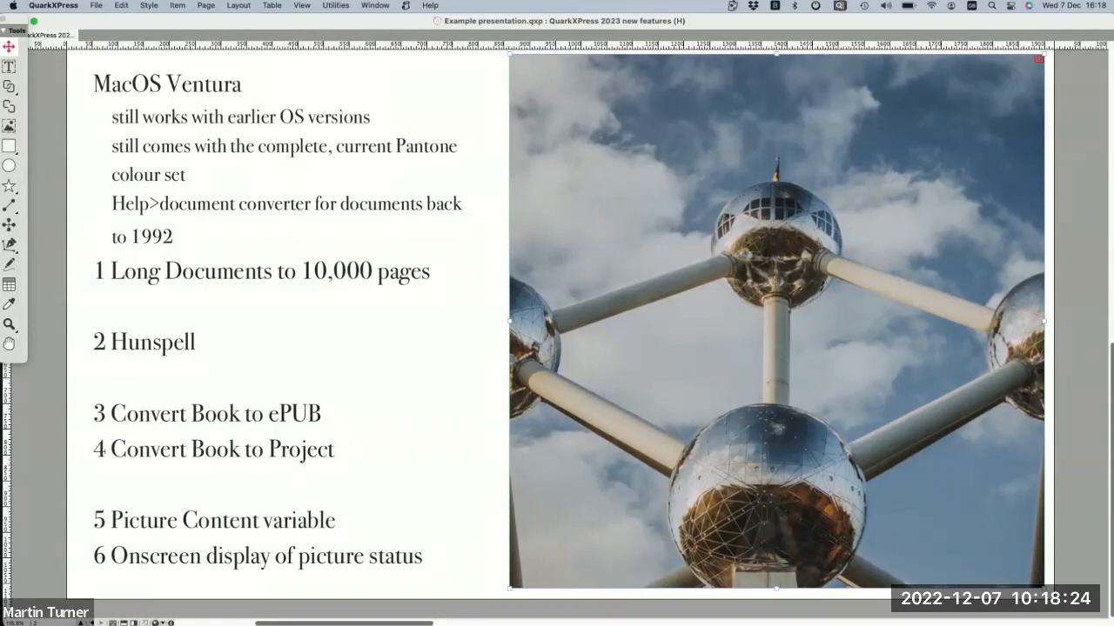
scroll(302, 401, up, 10)
scroll(302, 400, down, 6)
scroll(313, 401, down, 4)
scroll(313, 401, left, 8)
scroll(313, 400, down, 1)
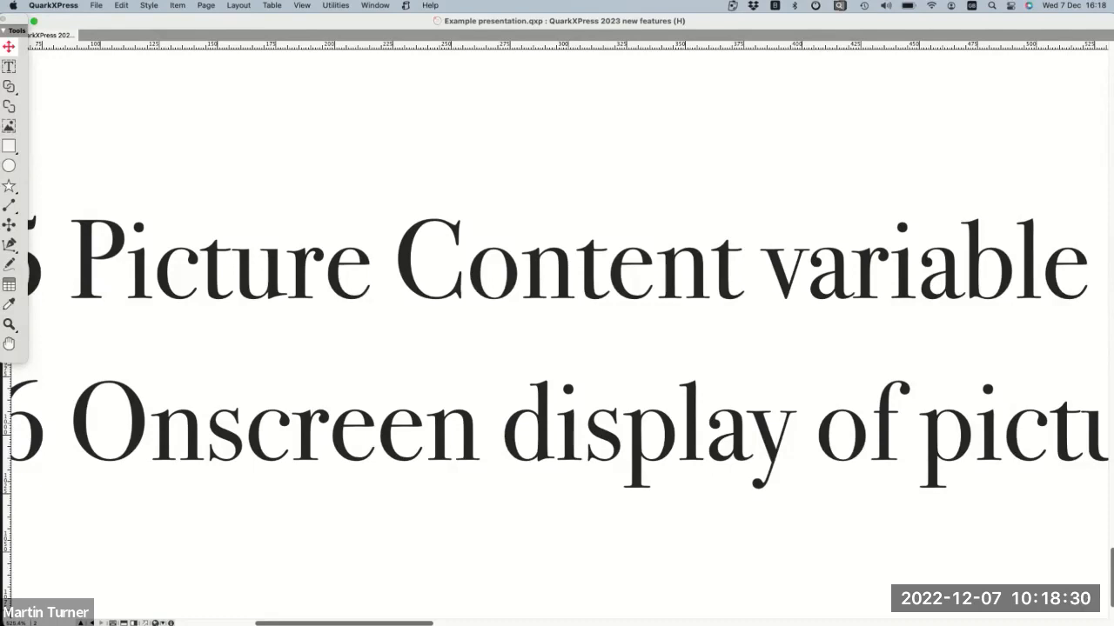
scroll(557, 348, down, 5)
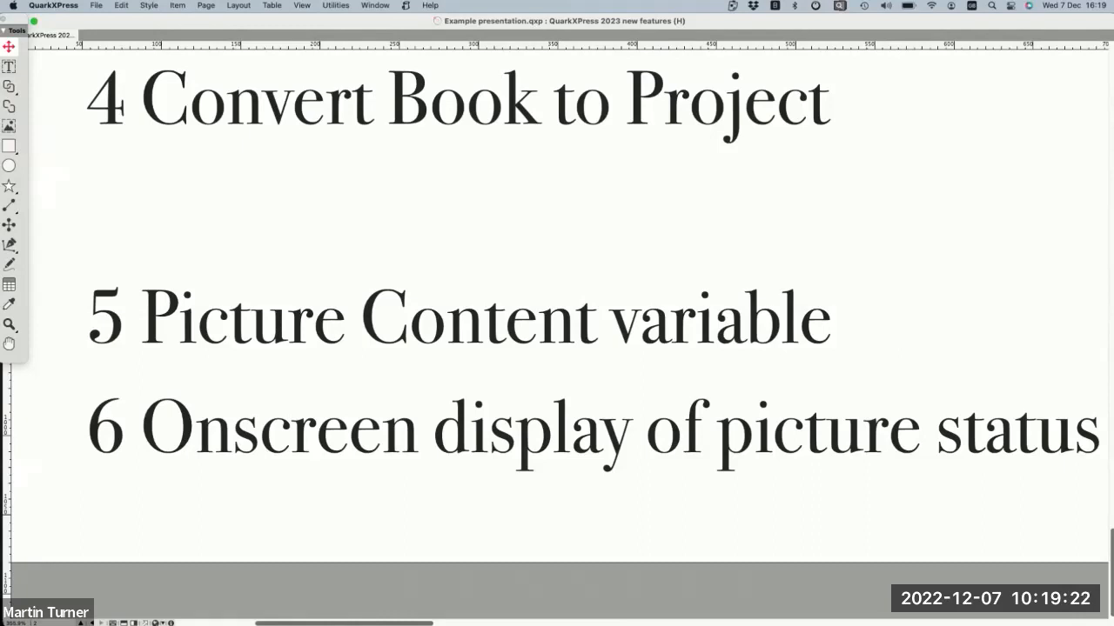
scroll(557, 313, down, 10)
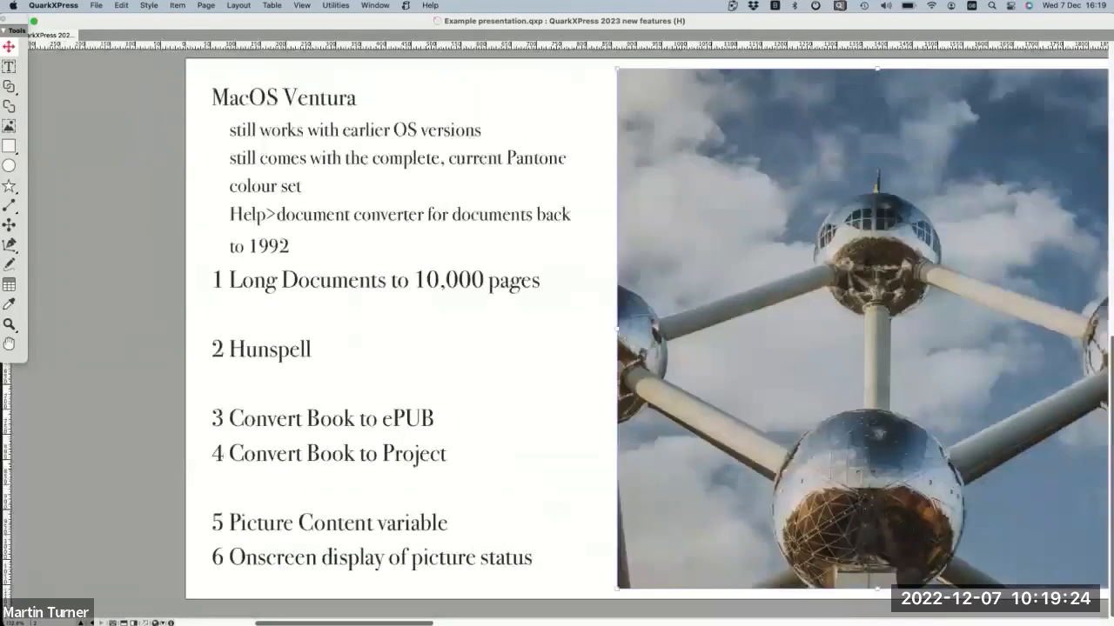
scroll(557, 313, right, 2)
scroll(557, 339, right, 3)
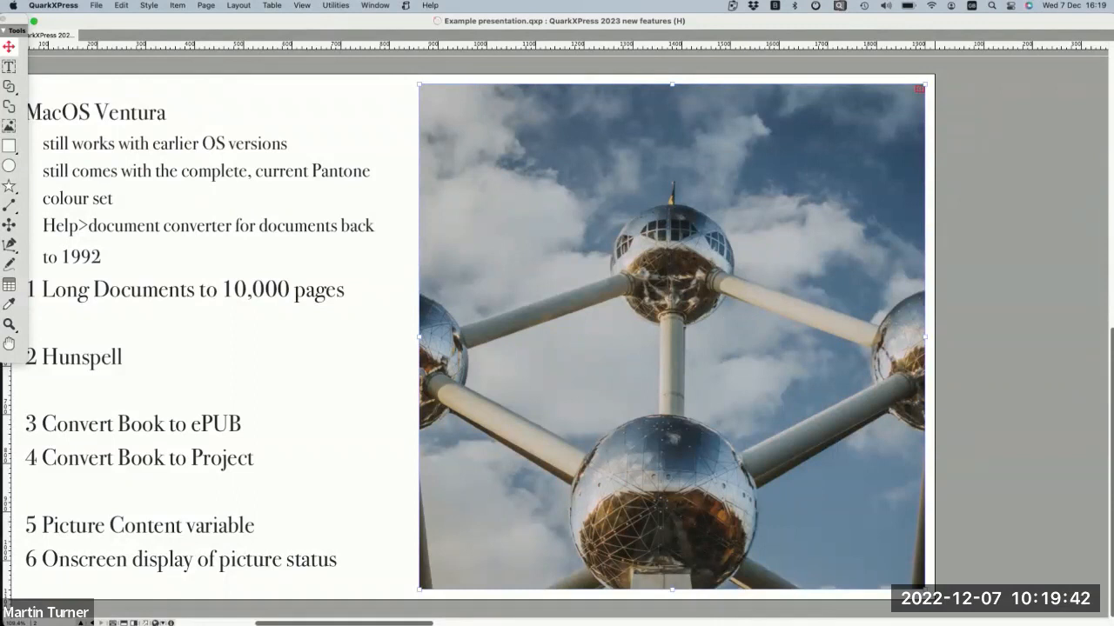
scroll(557, 331, left, 3)
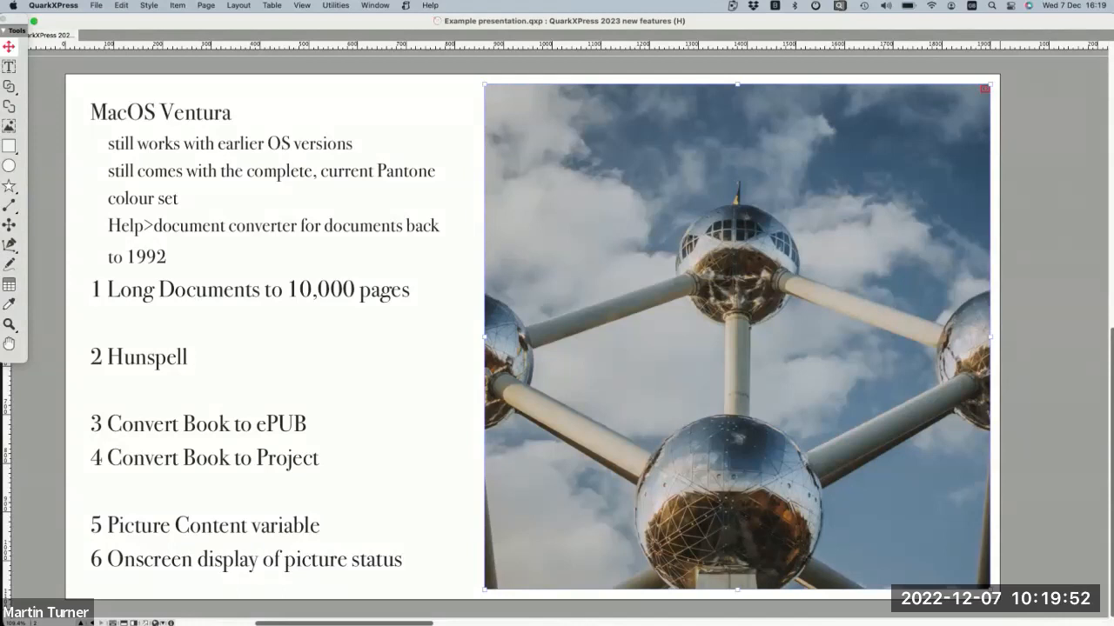
Reveal the Pexels folder of the Atomium picture's original file in Finder.
double_click(651, 195)
double_click(650, 195)
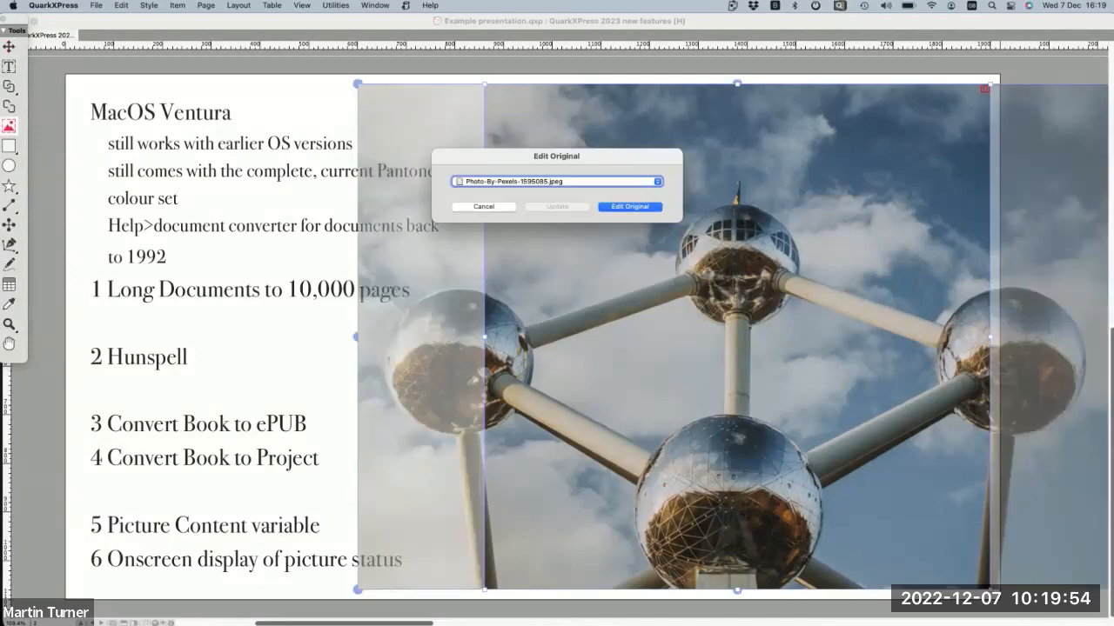
click(657, 181)
click(548, 194)
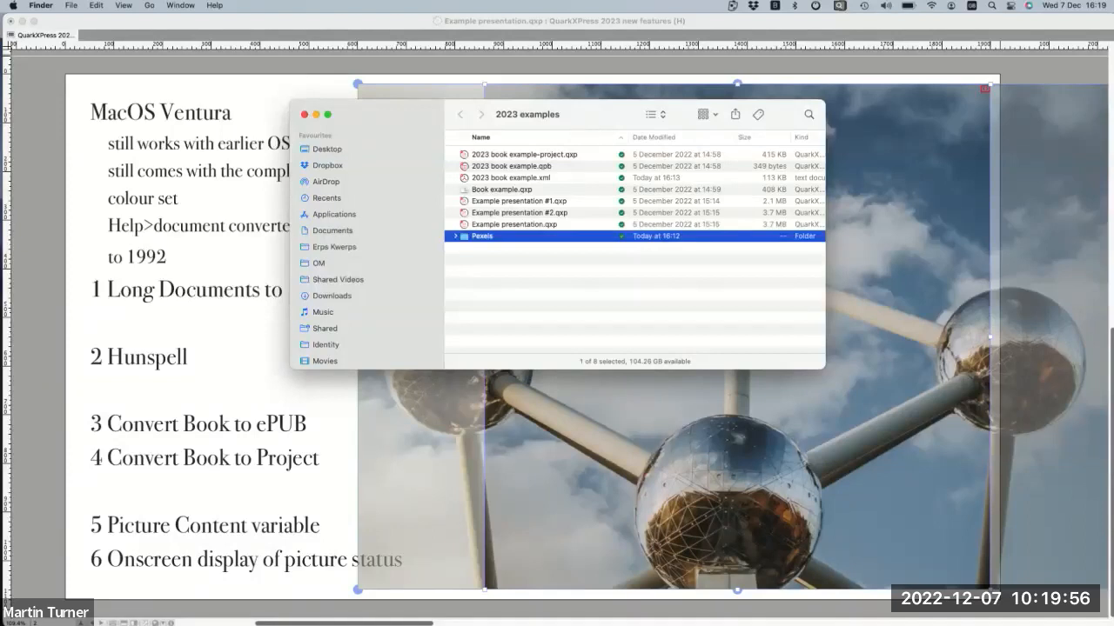
Move Photo-By-Pexels-2867883.jpeg from the Pexels folder up into 2023 examples, then close the folder window and cancel Edit Original.
key(Right)
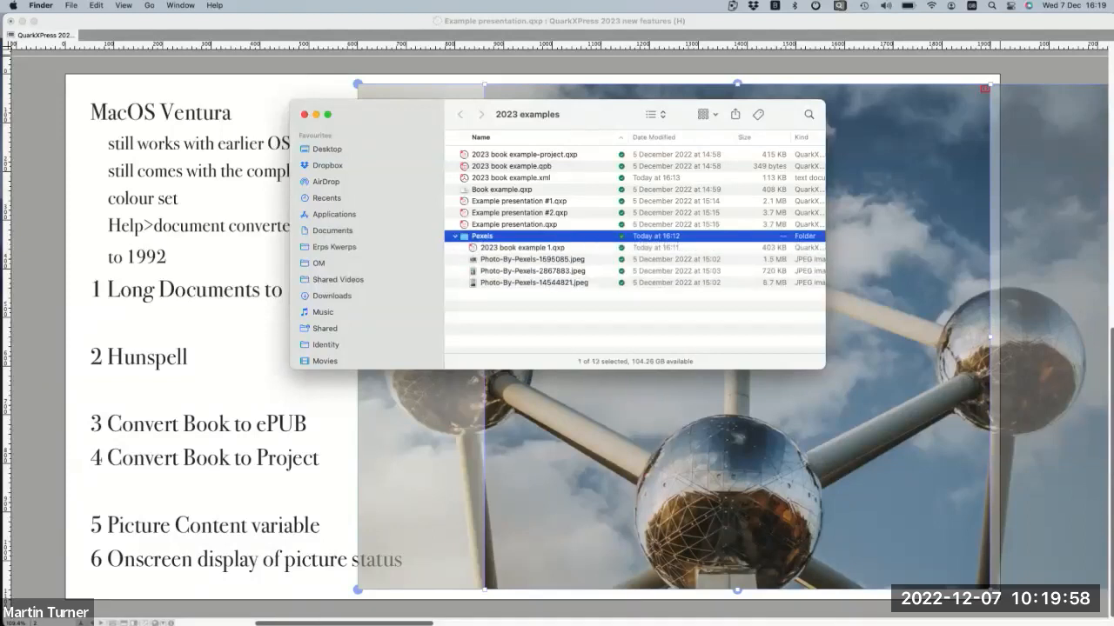
drag(513, 271, 494, 185)
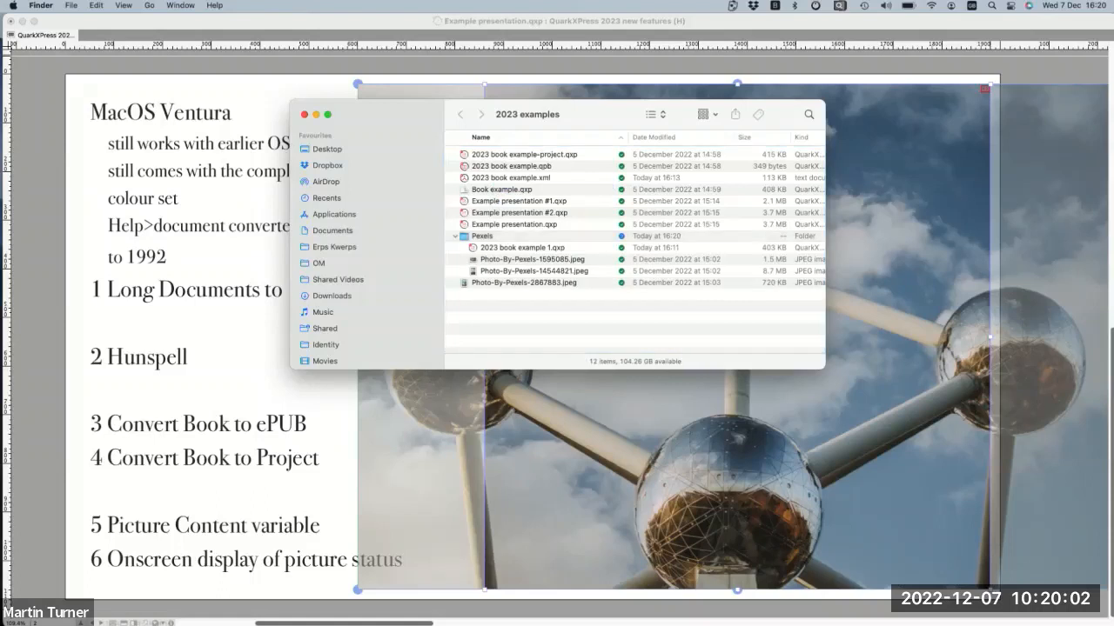
key(super+w)
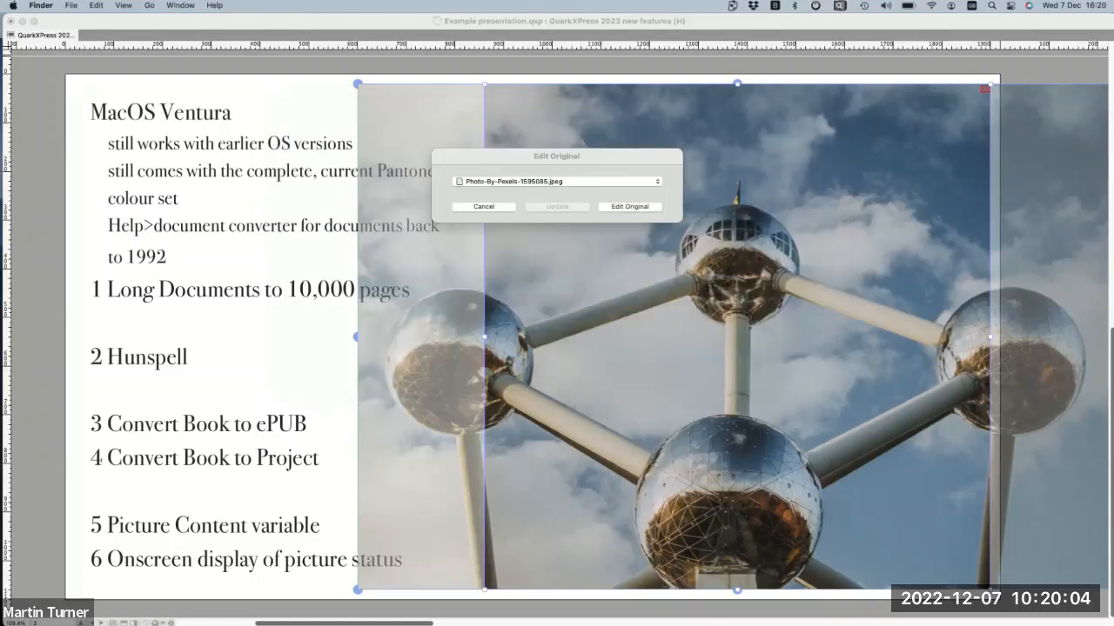
click(499, 207)
click(500, 207)
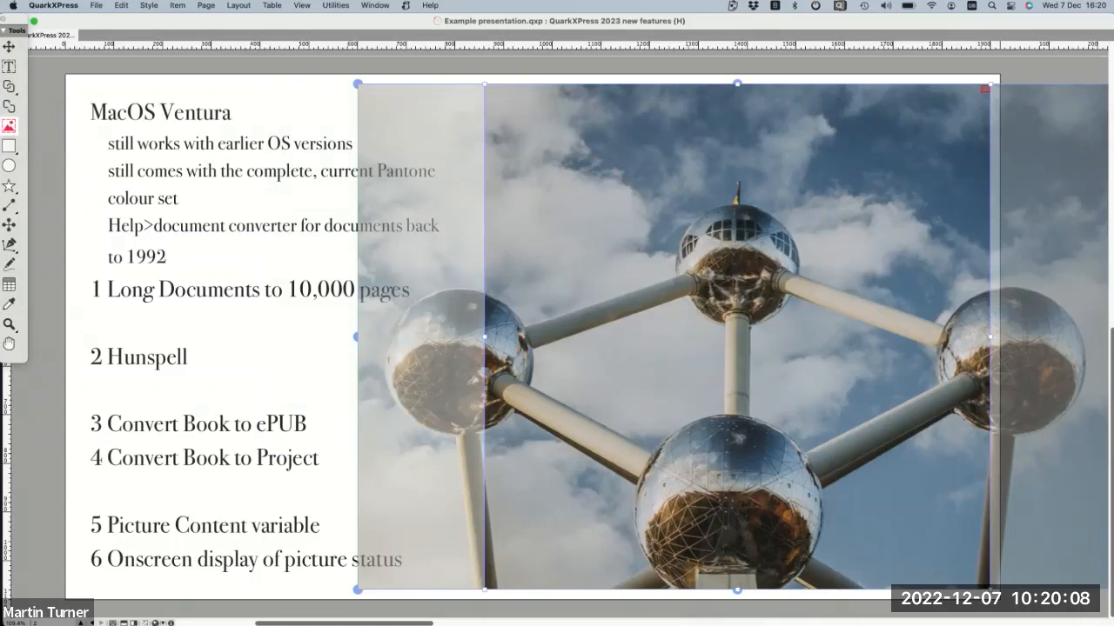
Deselect the Atomium picture and check its linked source file again in the Edit Original dialog.
key(Escape)
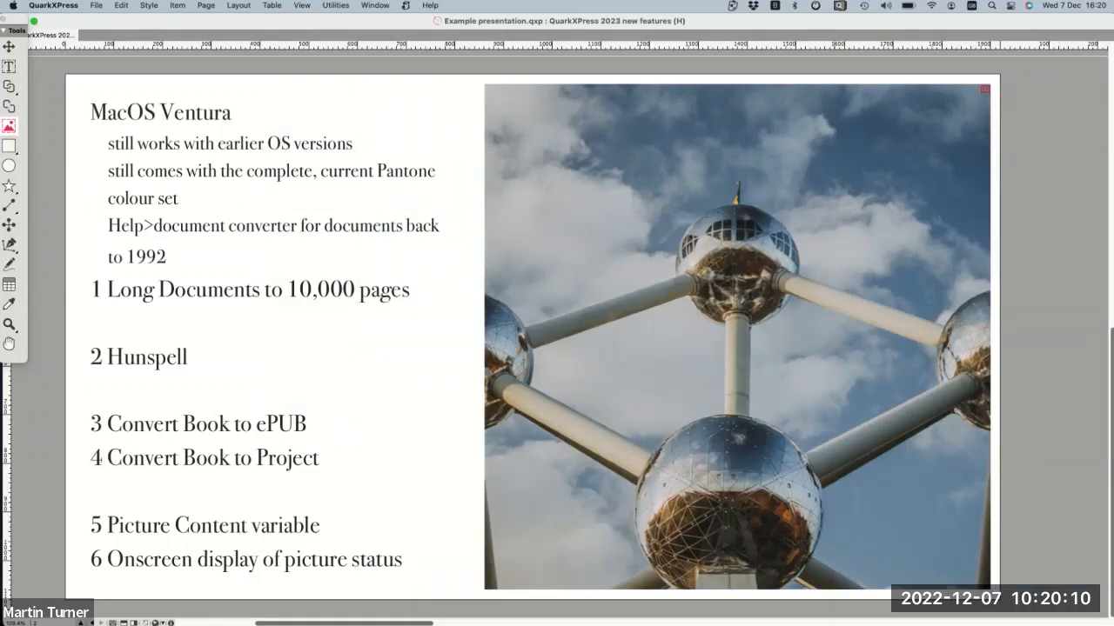
double_click(833, 210)
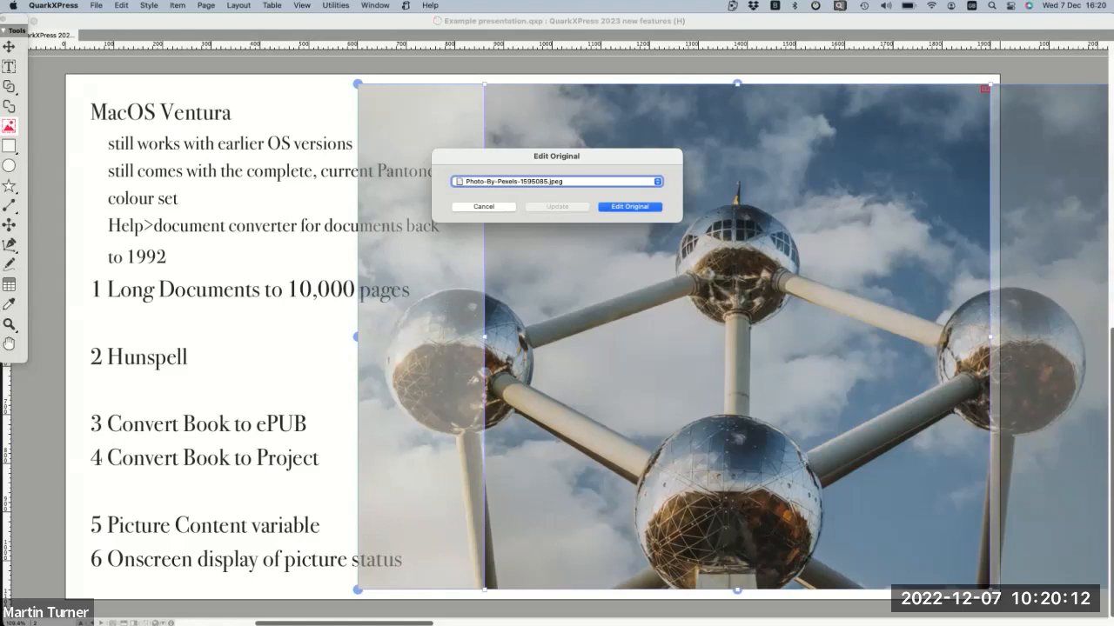
key(Escape)
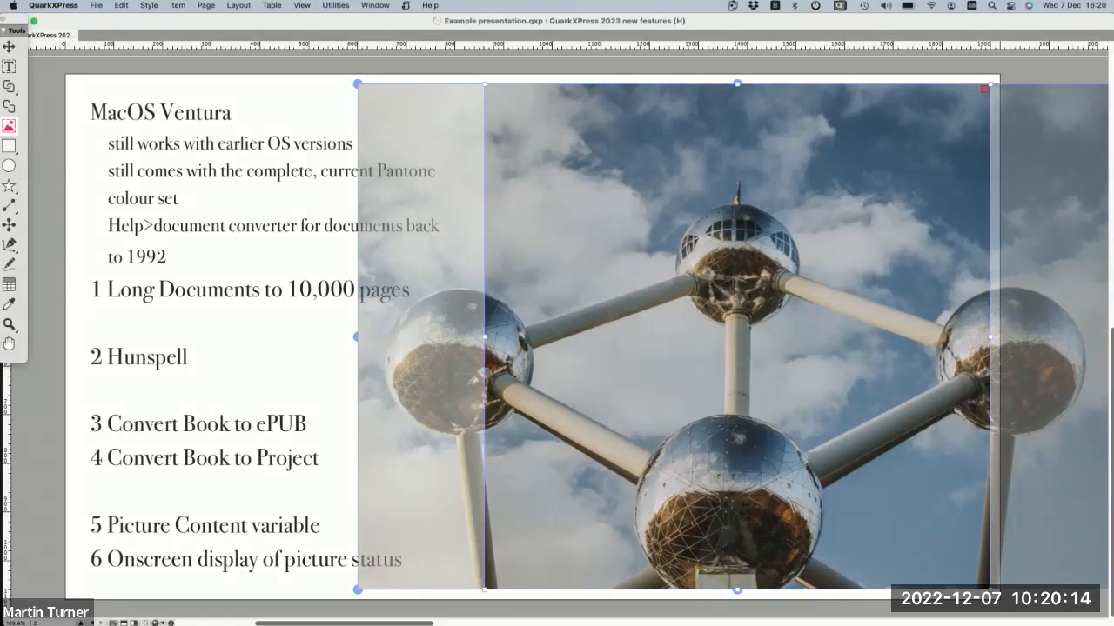
scroll(557, 337, down, 10)
scroll(556, 337, up, 10)
scroll(556, 337, down, 4)
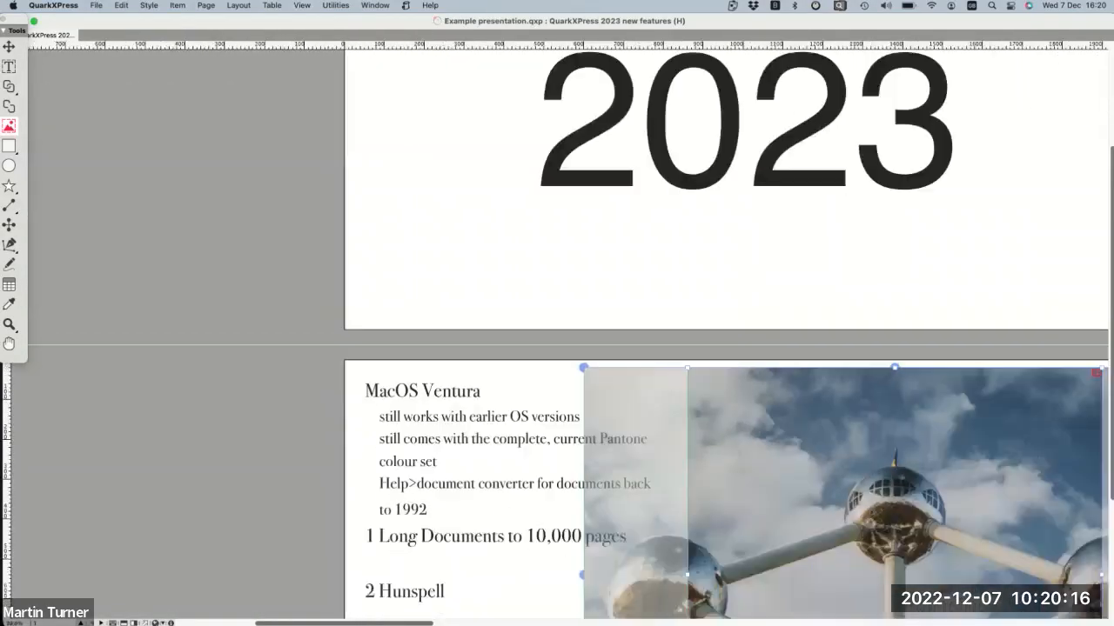
scroll(557, 337, down, 4)
click(523, 383)
click(809, 365)
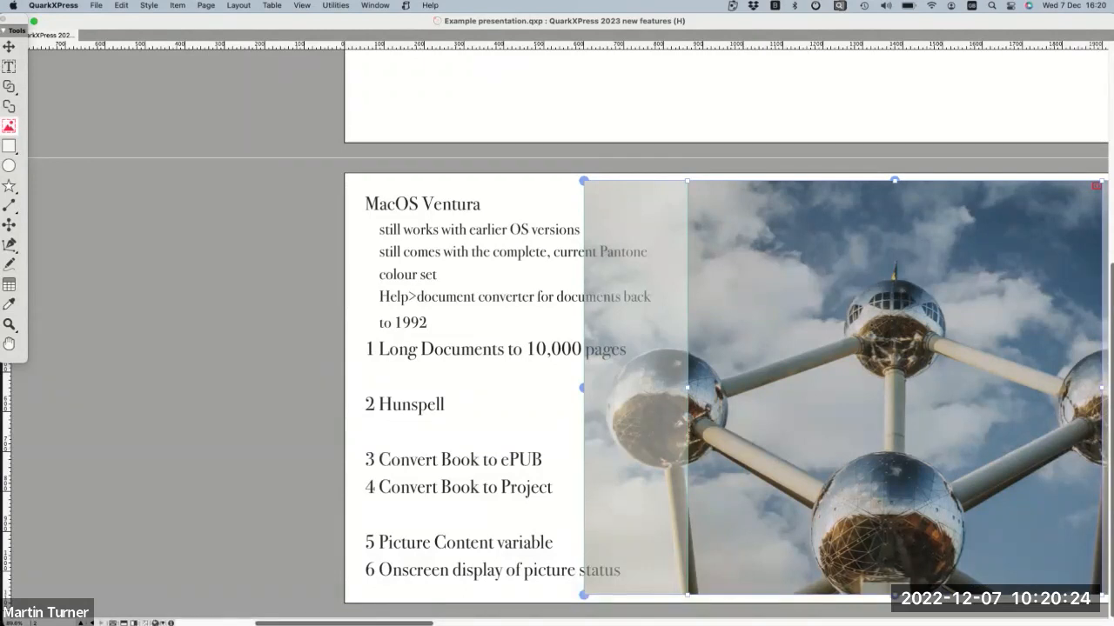
click(366, 206)
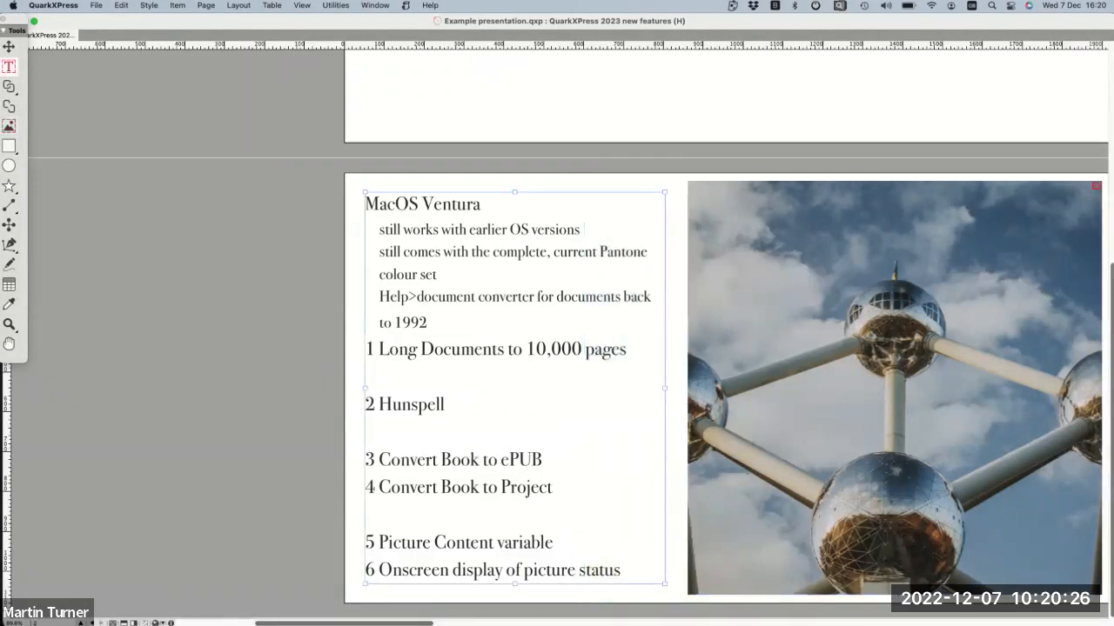
click(895, 388)
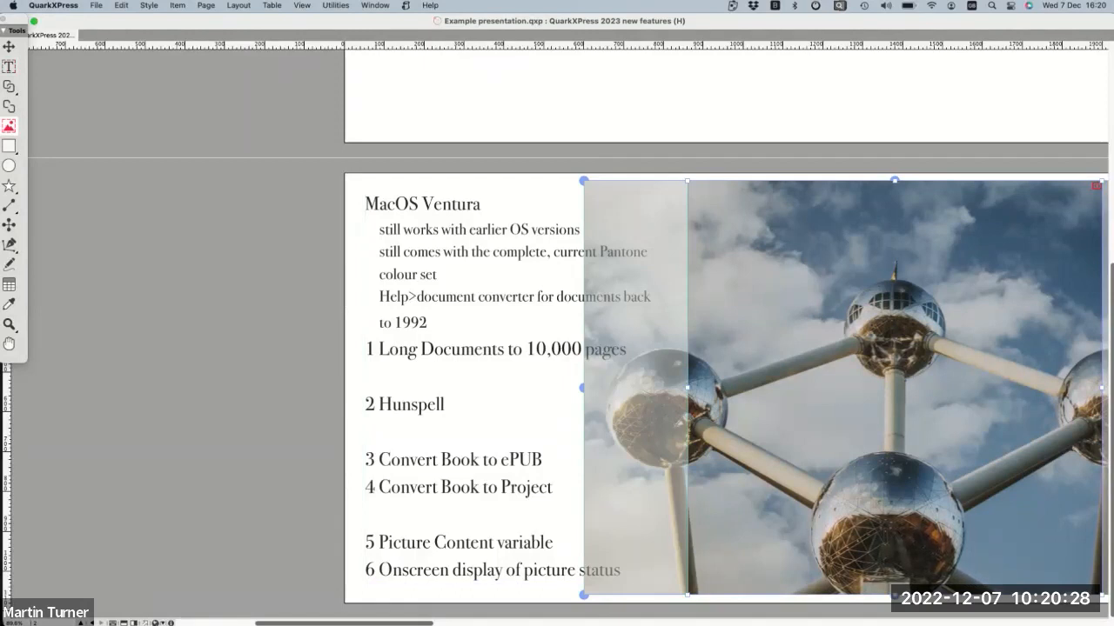
click(375, 6)
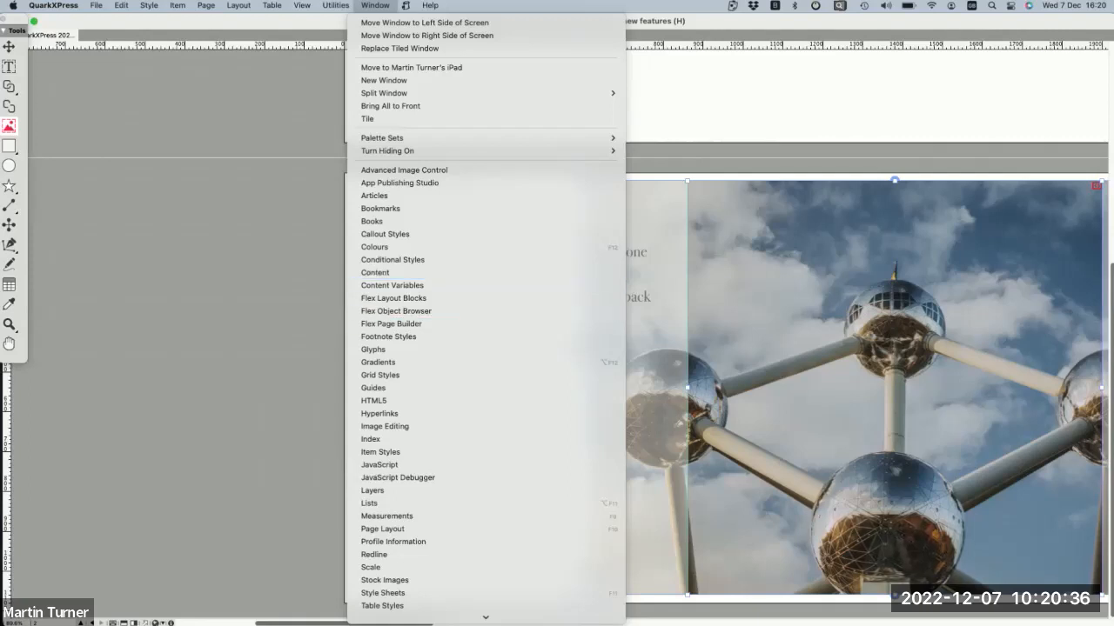
key(Escape)
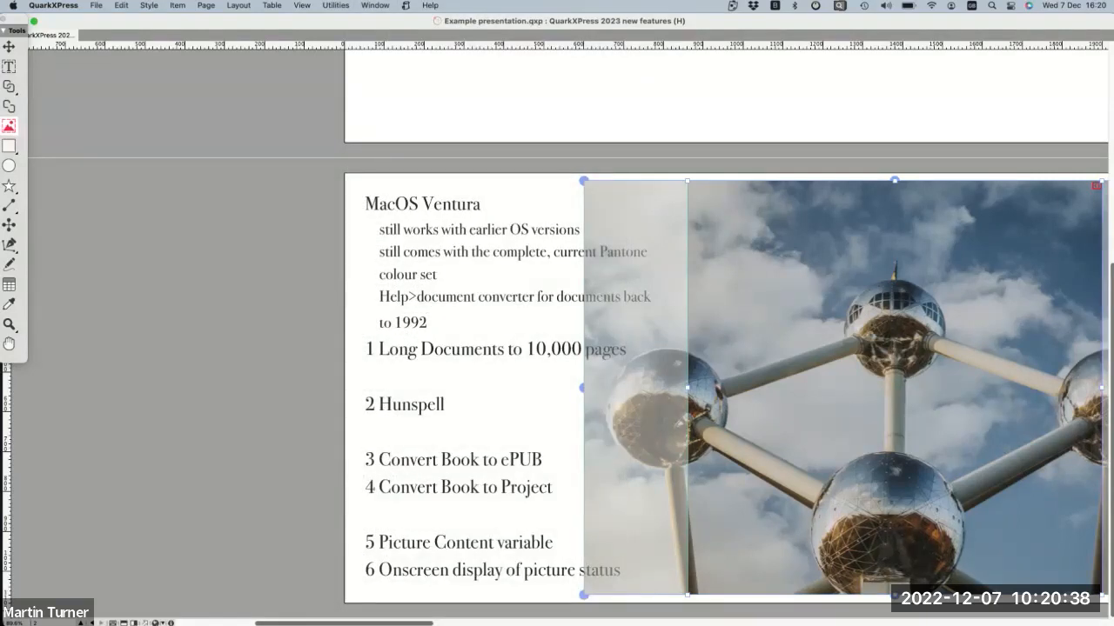
Examine the Atomium picture and the status indicator at its upper corner.
click(366, 206)
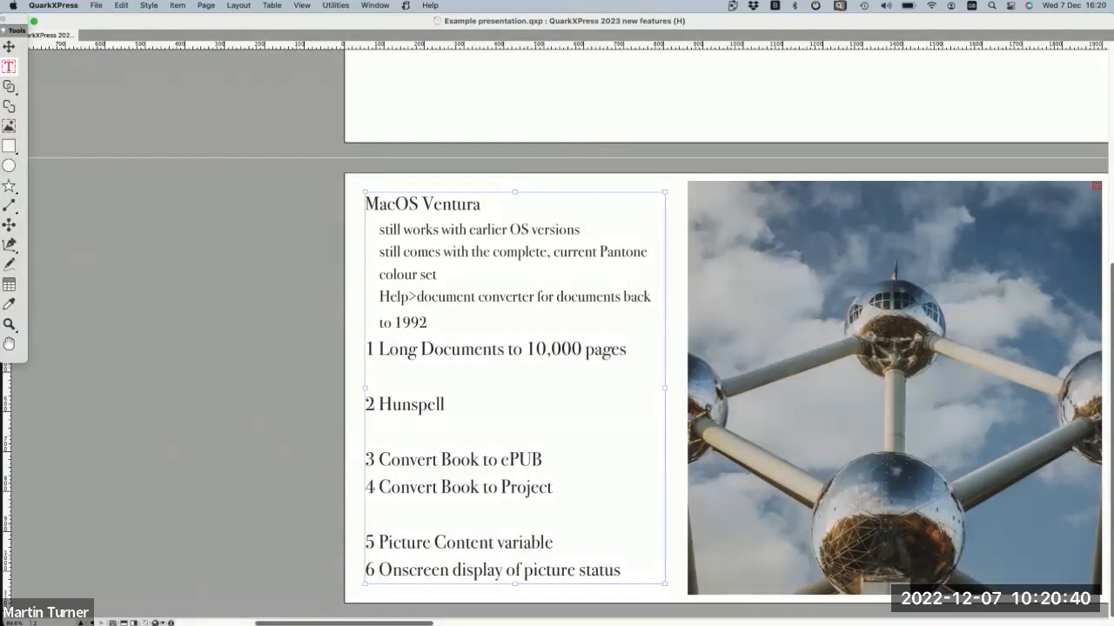
scroll(566, 391, right, 2)
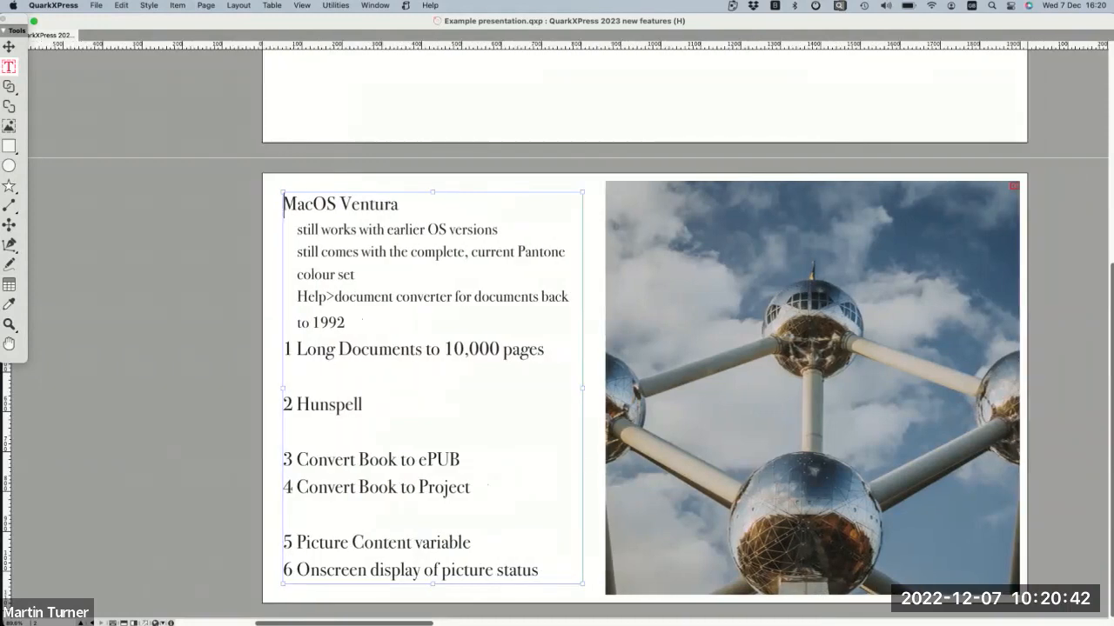
scroll(445, 380, up, 5)
scroll(445, 380, down, 7)
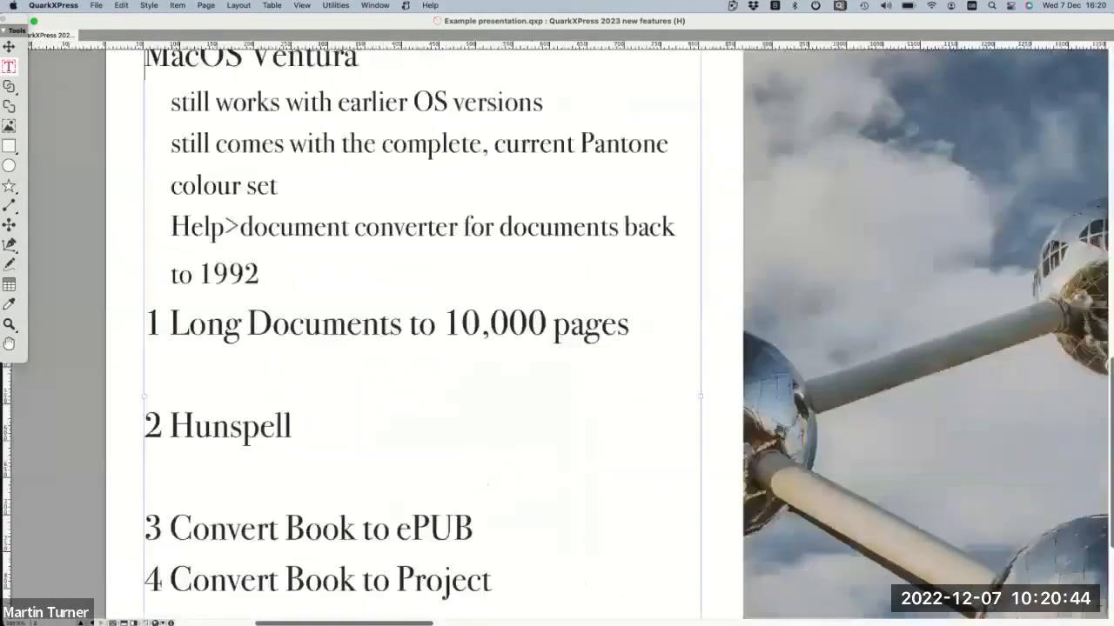
scroll(444, 380, up, 4)
scroll(566, 392, down, 5)
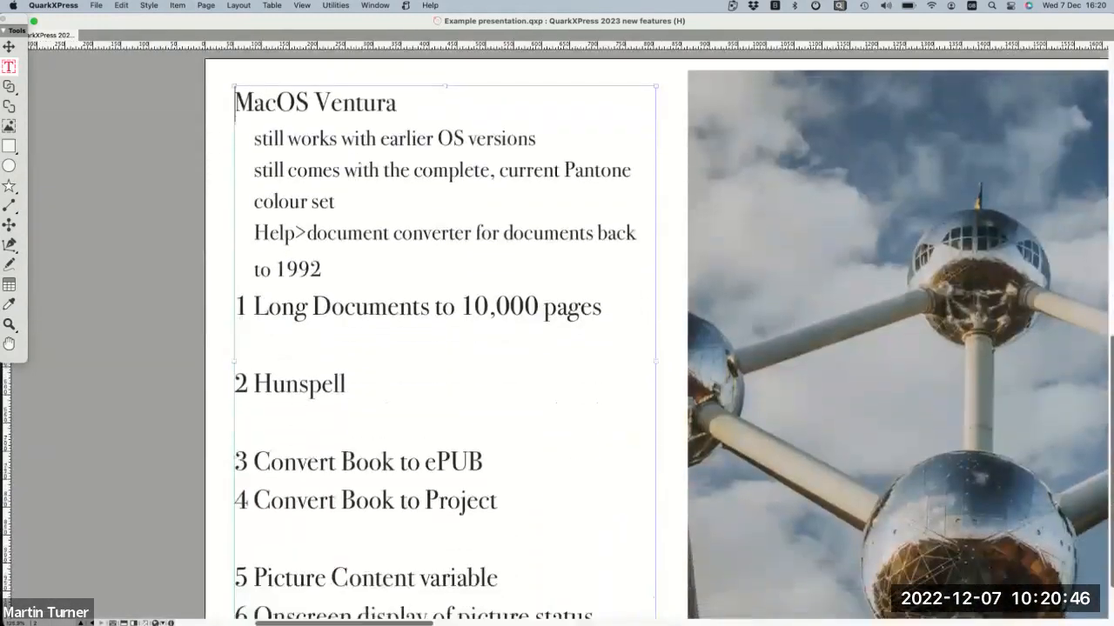
scroll(566, 391, right, 5)
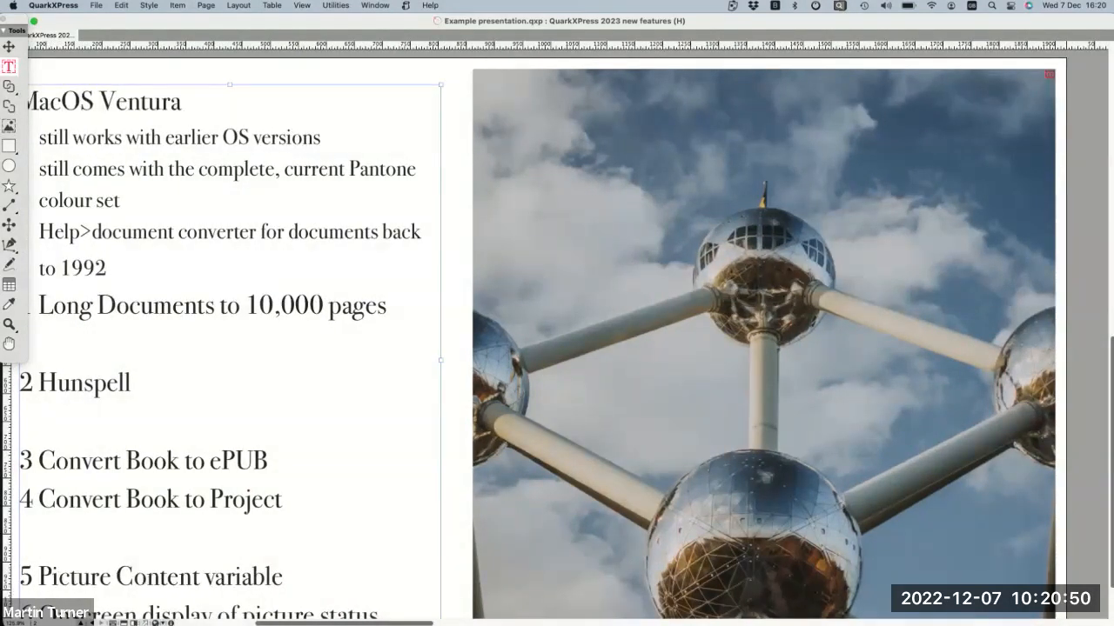
Hide the layout's Visual Indicators and show them again.
click(301, 5)
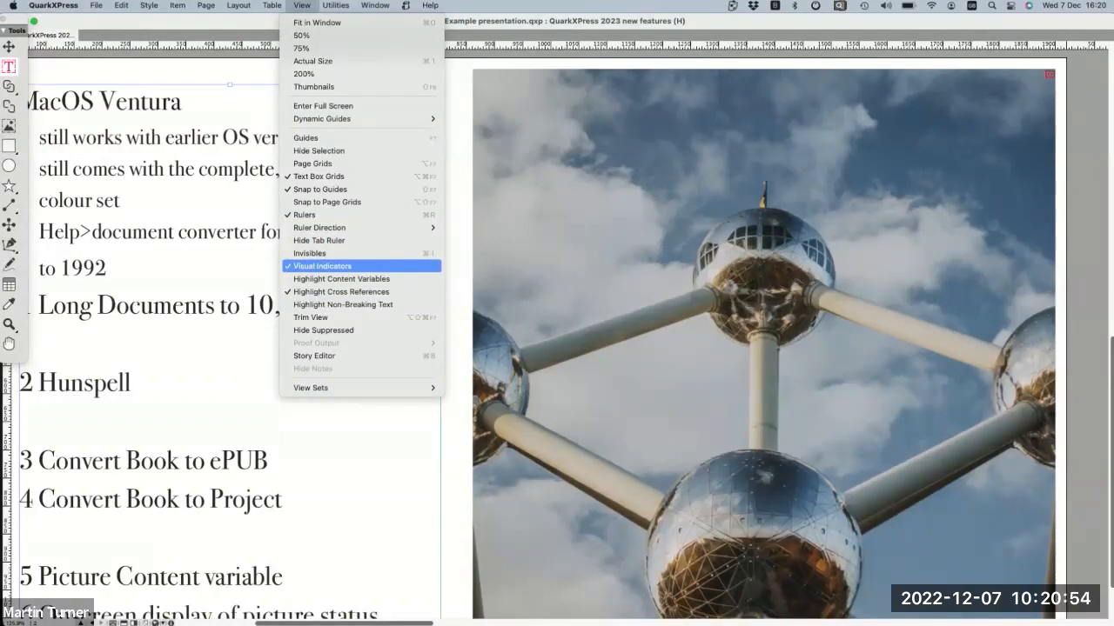
click(323, 266)
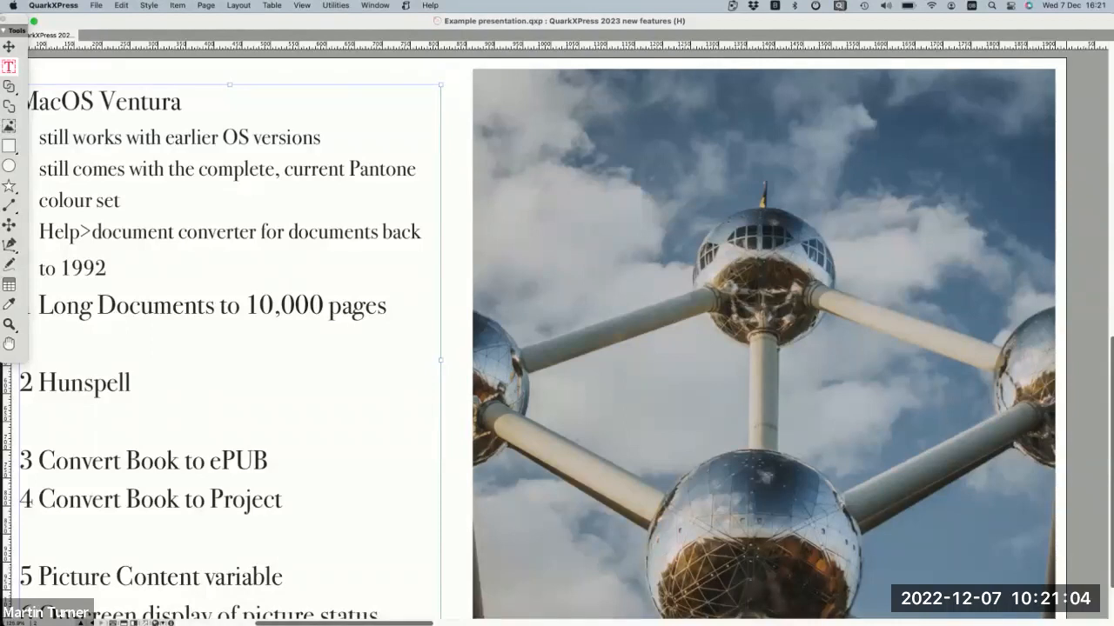
click(301, 5)
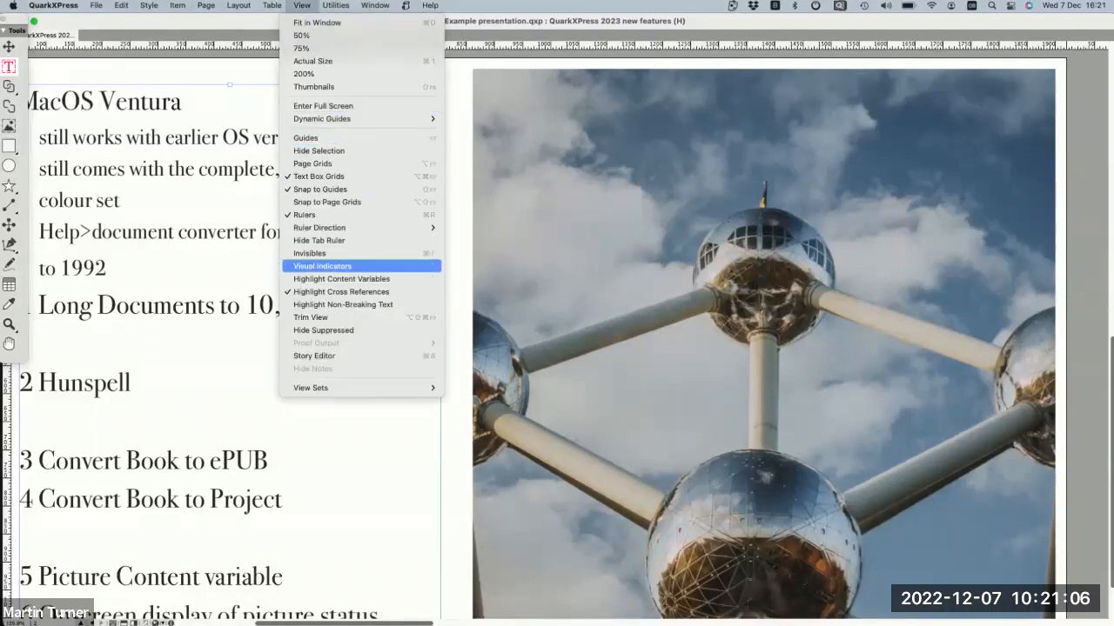
click(322, 265)
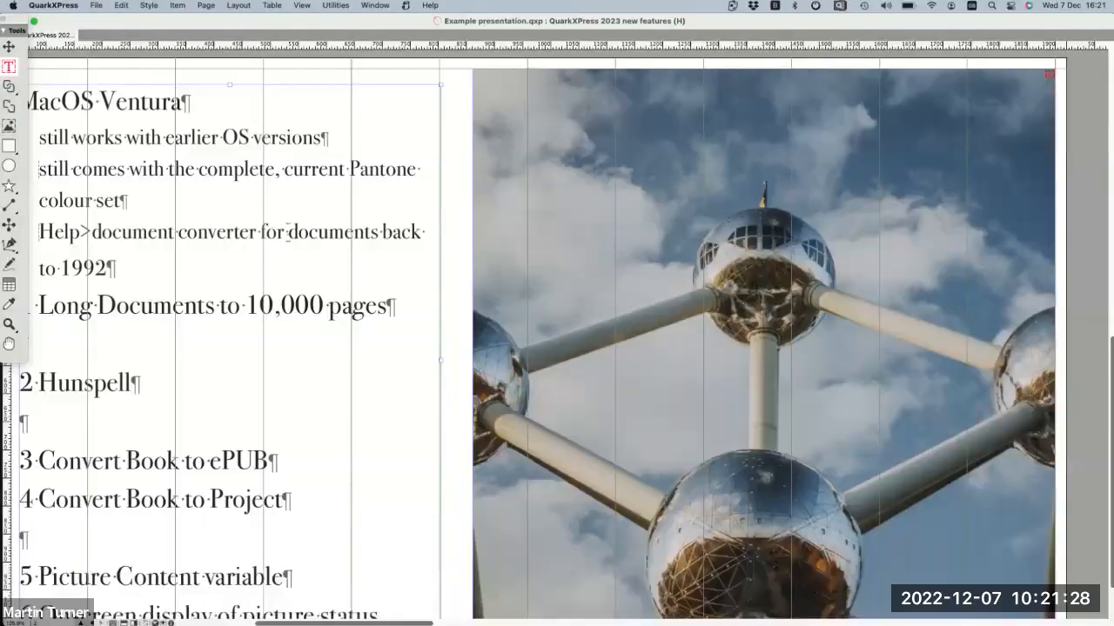
Apply the Default view set to the layout.
scroll(557, 335, down, 2)
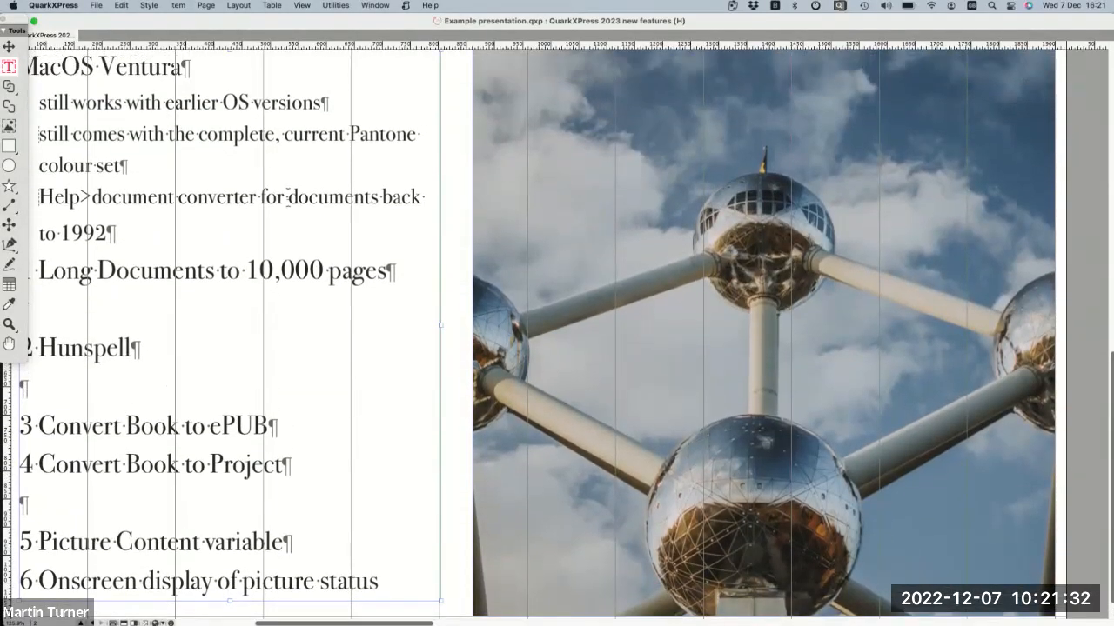
click(302, 5)
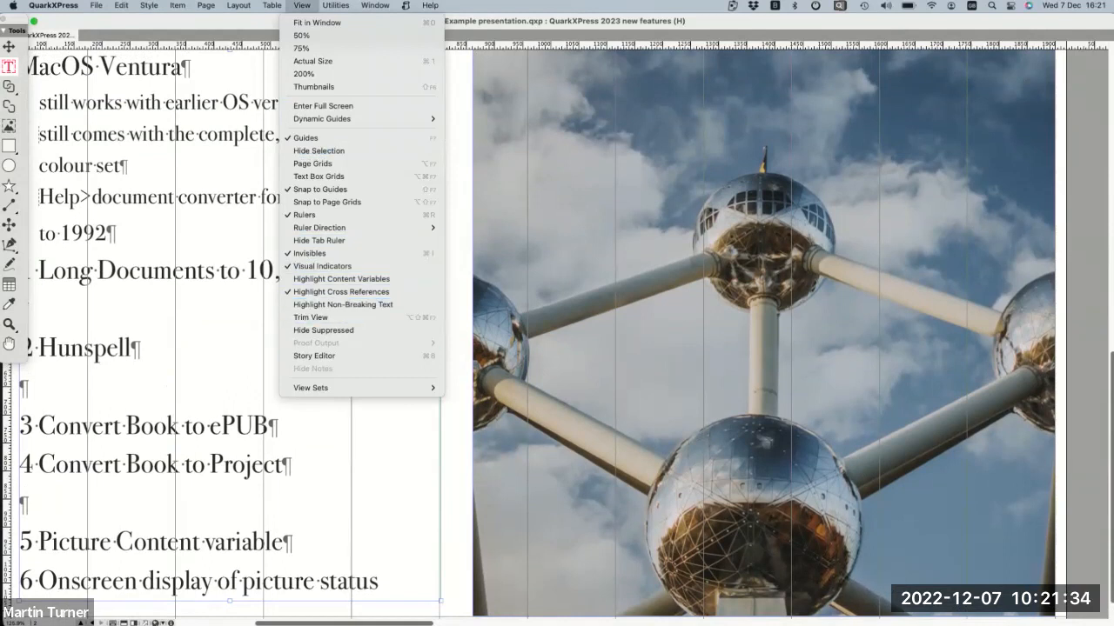
mouse_move(348, 388)
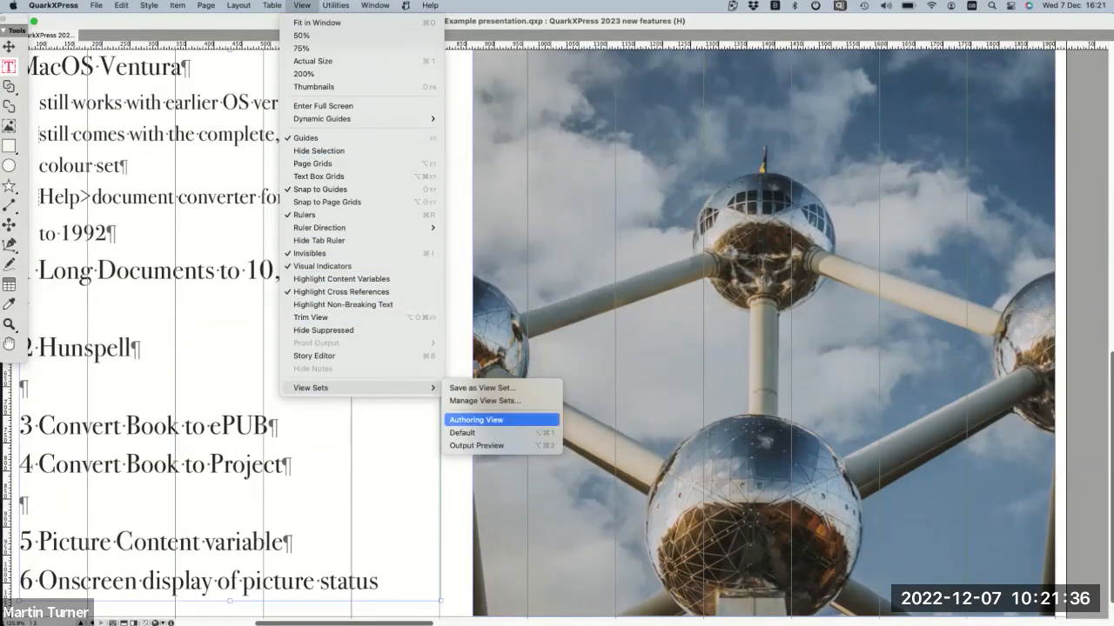
click(460, 433)
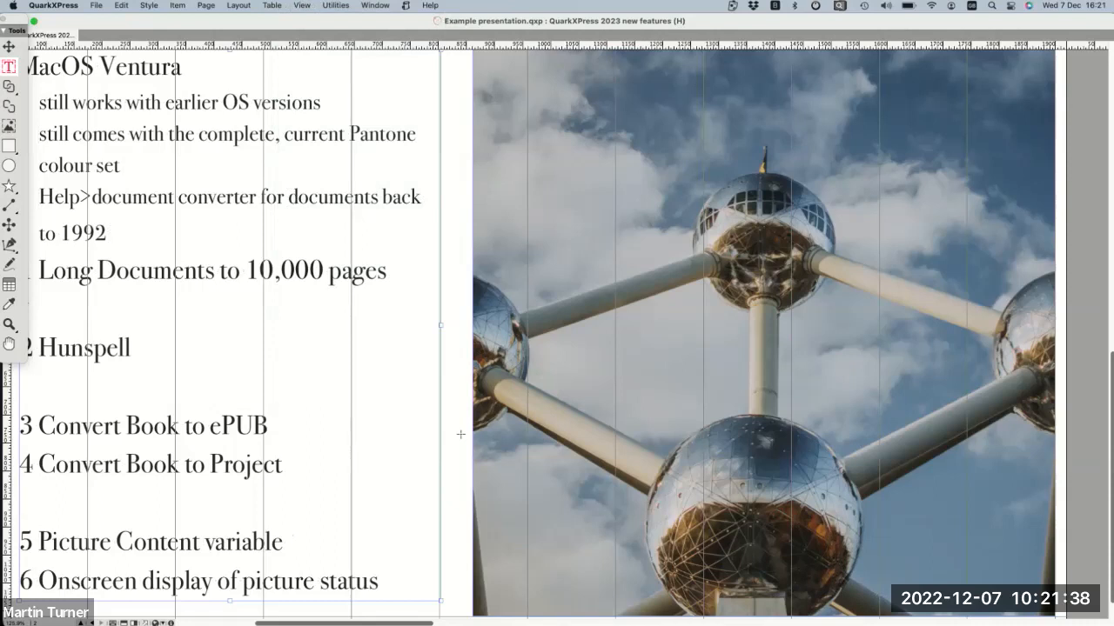
Apply the Output Preview view set to the layout and examine the whole page.
click(301, 5)
mouse_move(348, 388)
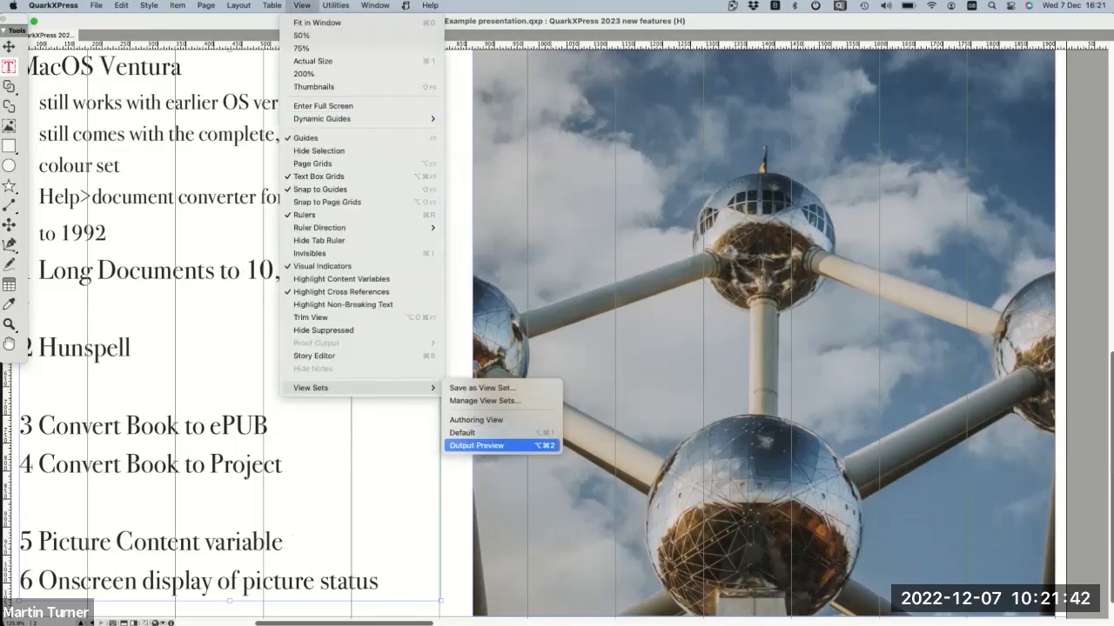
click(487, 446)
scroll(556, 331, right, 4)
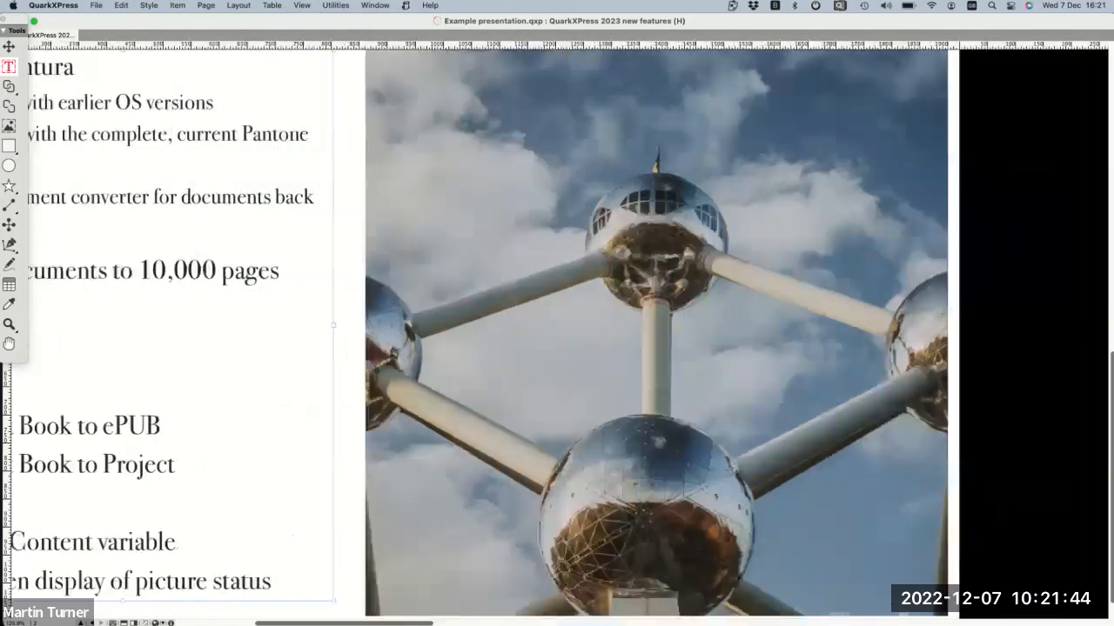
scroll(557, 330, up, 4)
scroll(557, 330, down, 5)
scroll(557, 331, left, 2)
scroll(557, 331, left, 4)
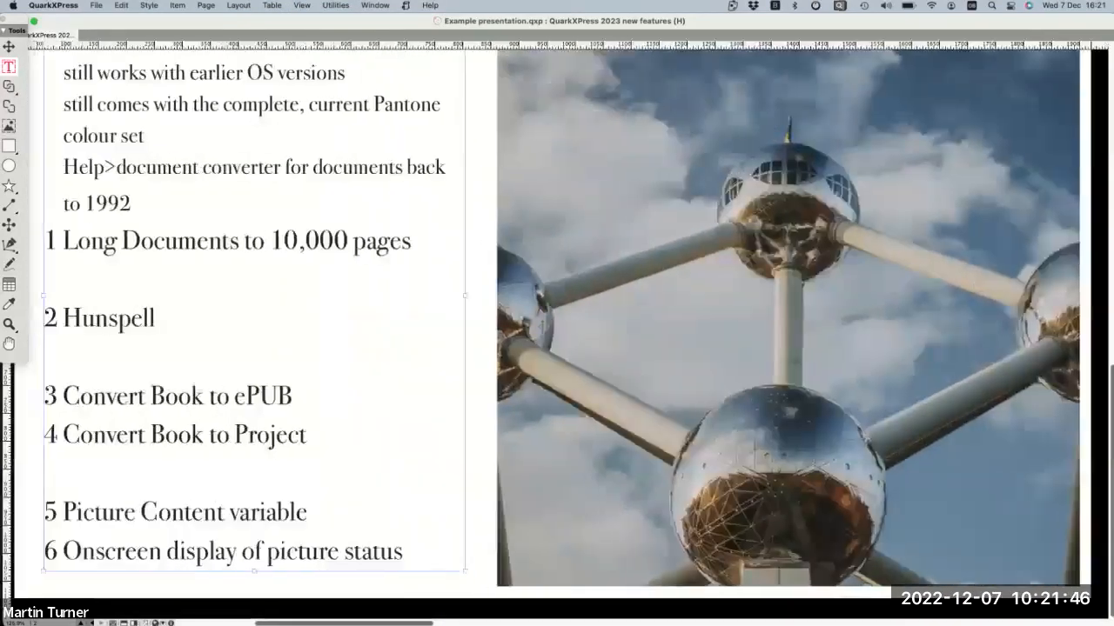
key(super+0)
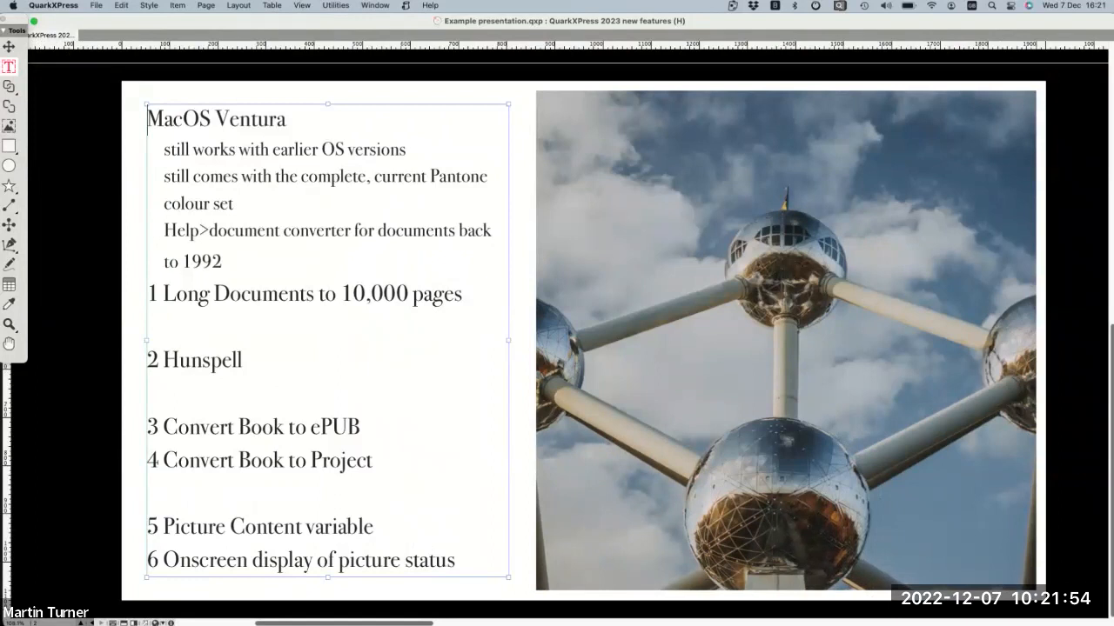
Apply the General palette set.
click(375, 6)
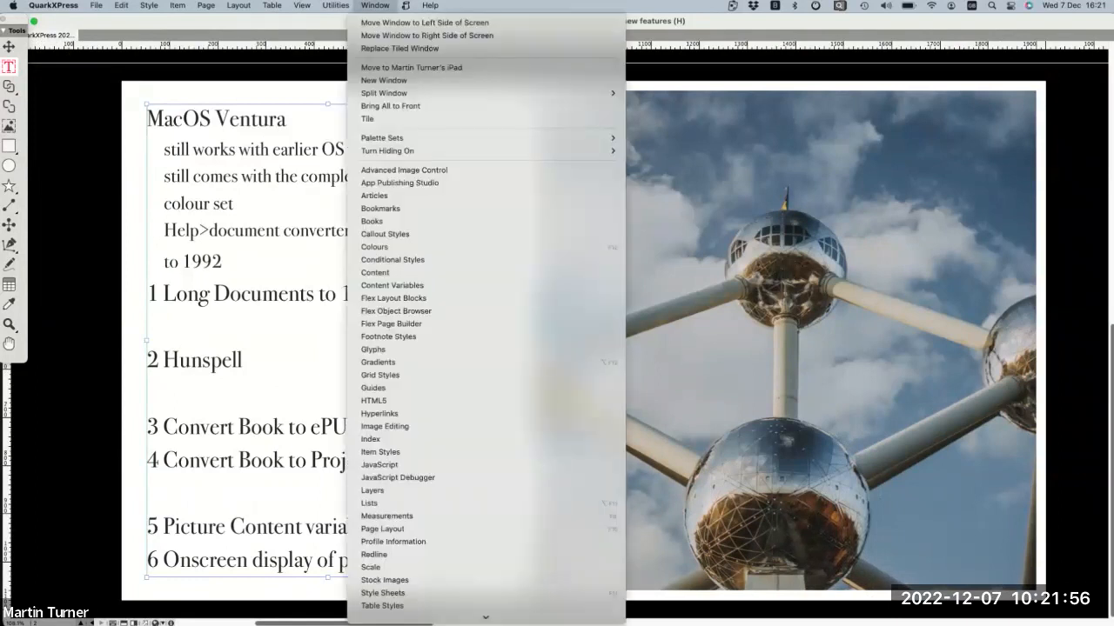
mouse_move(392, 137)
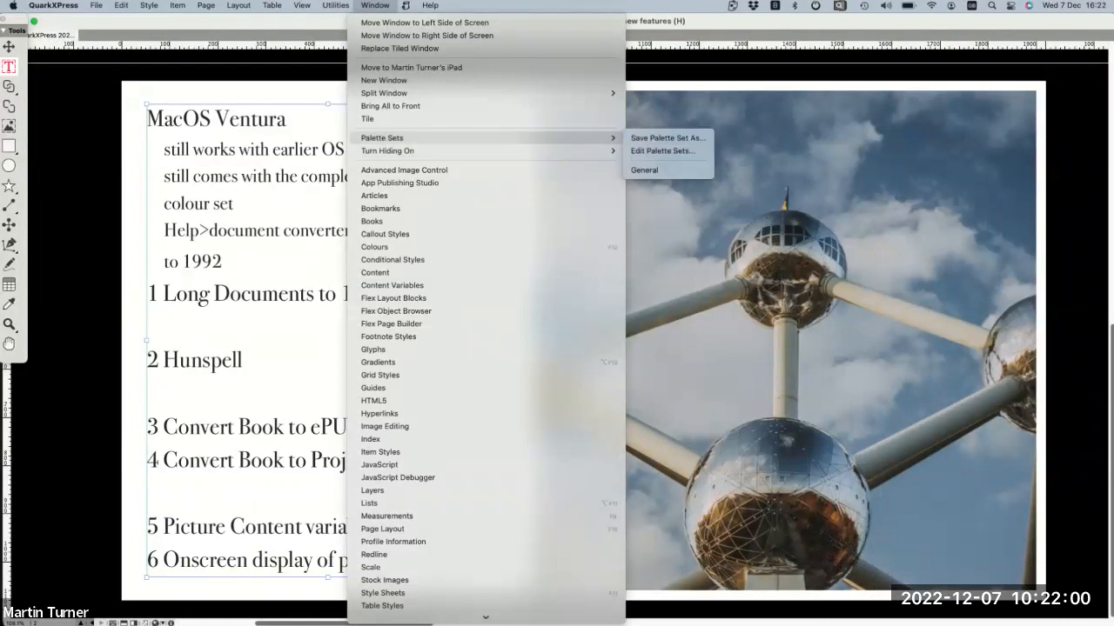
click(648, 170)
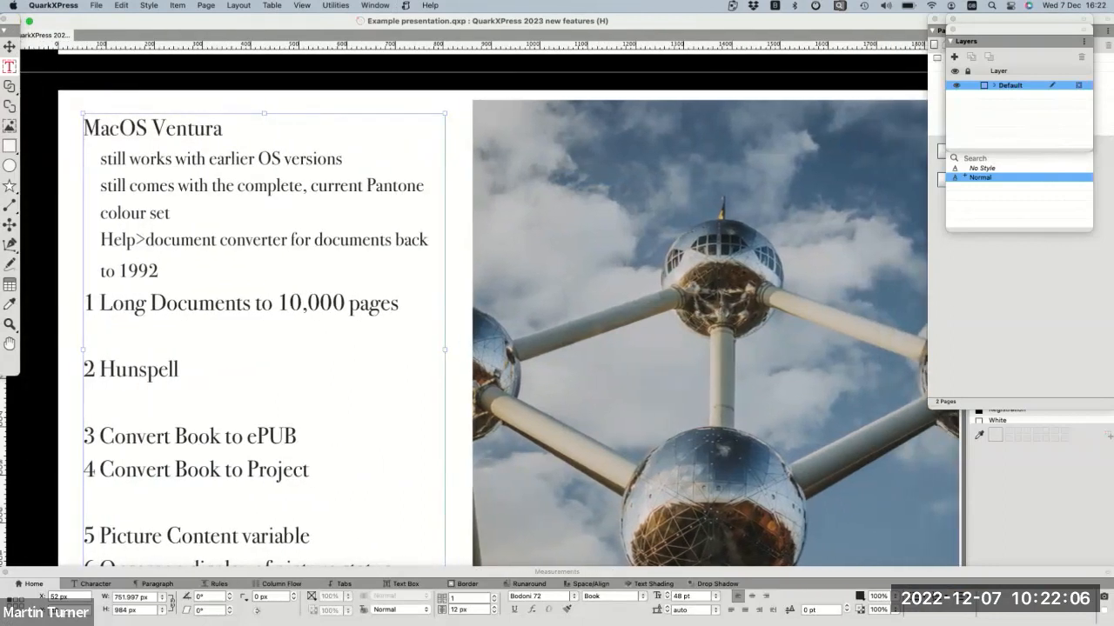
Check which palettes are enabled and apply the Authoring View view set to the layout.
click(375, 5)
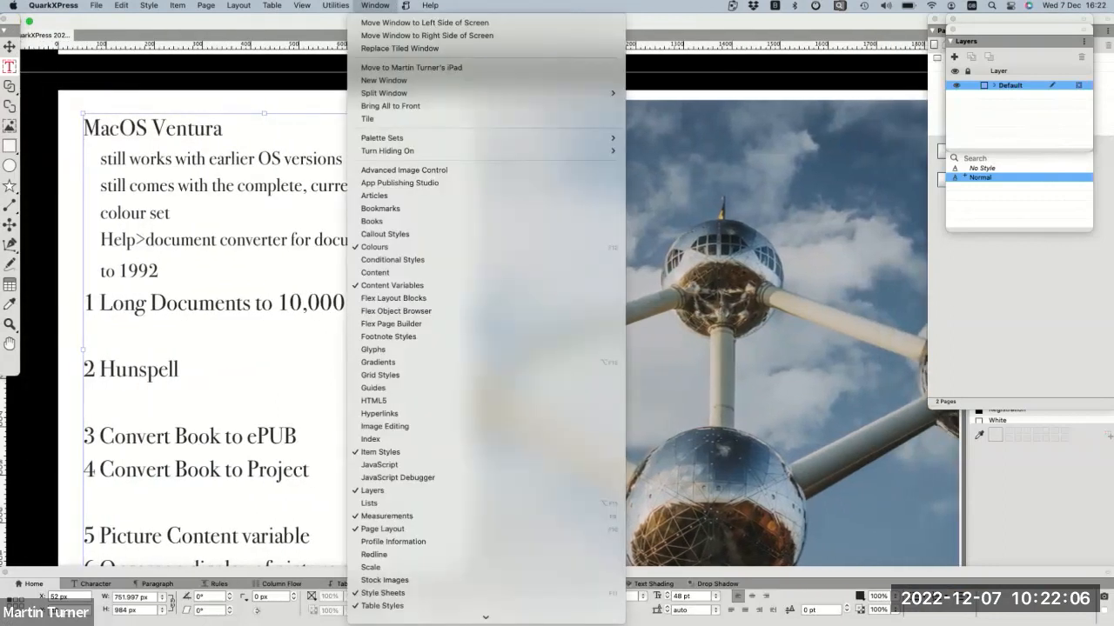
mouse_move(486, 618)
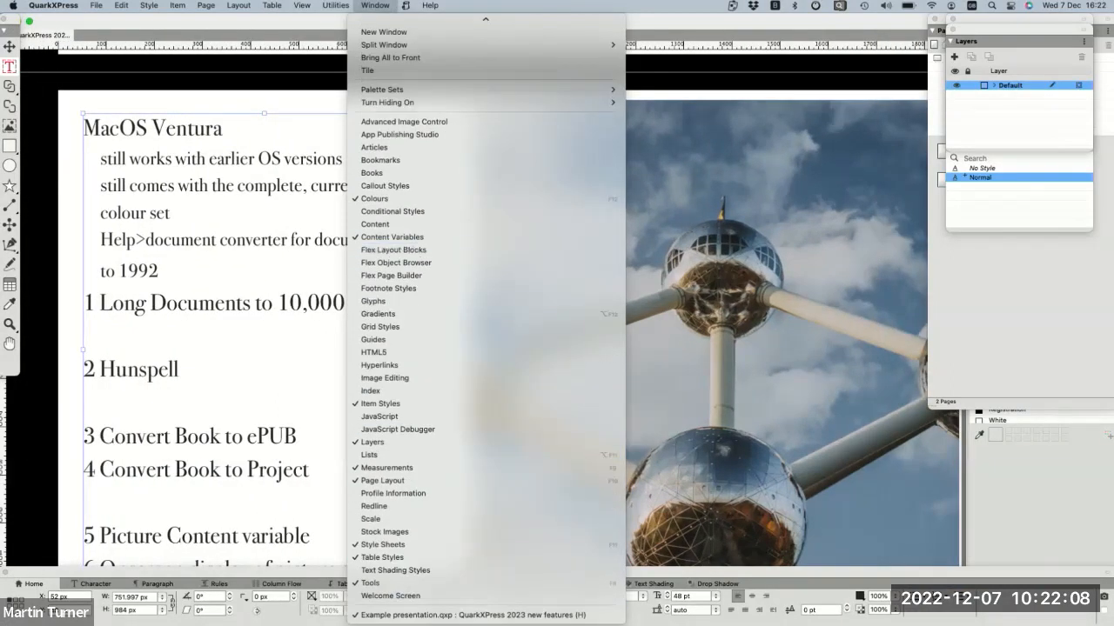
mouse_move(365, 387)
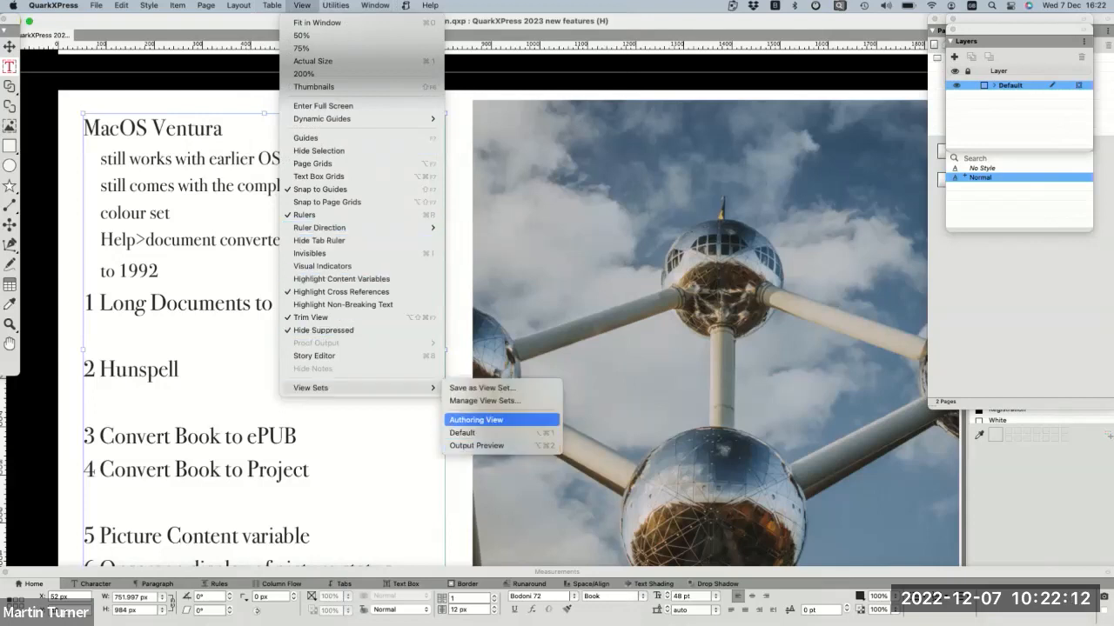
click(476, 420)
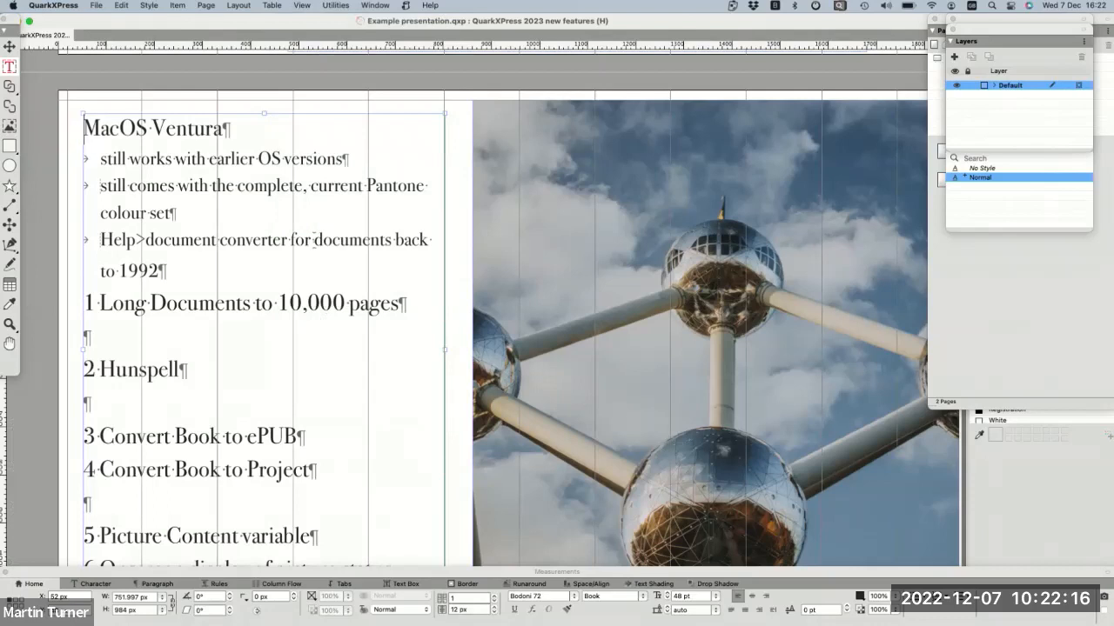
Review the options for saving and editing palette sets.
click(375, 6)
mouse_move(409, 150)
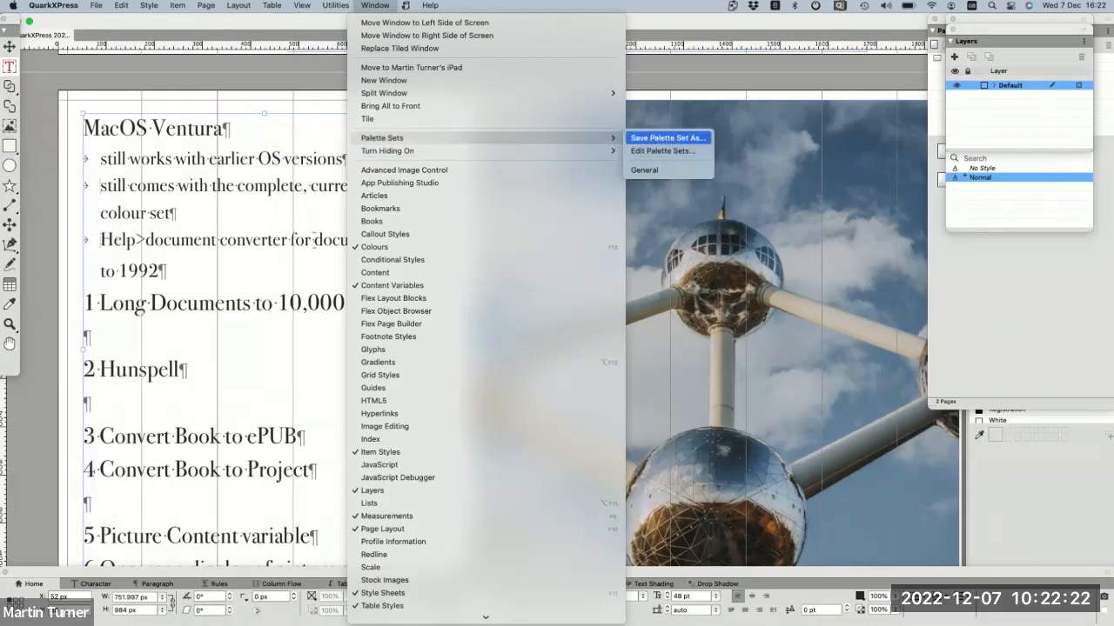
click(664, 151)
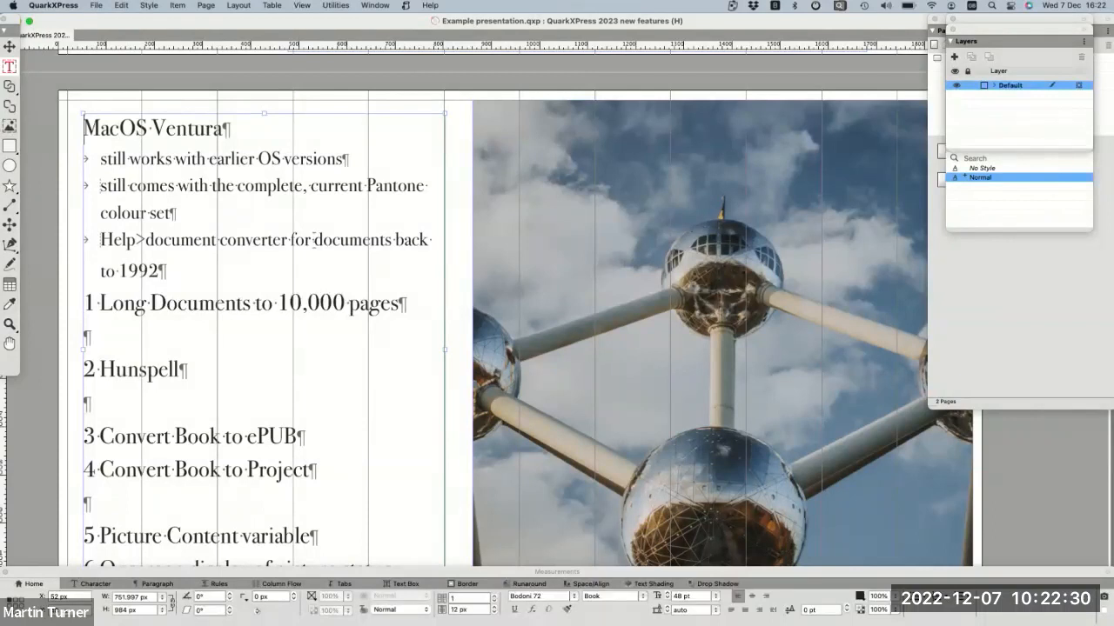
Switch the layout back to the Default view set, deselect the text box and hide the guides.
click(301, 5)
mouse_move(366, 388)
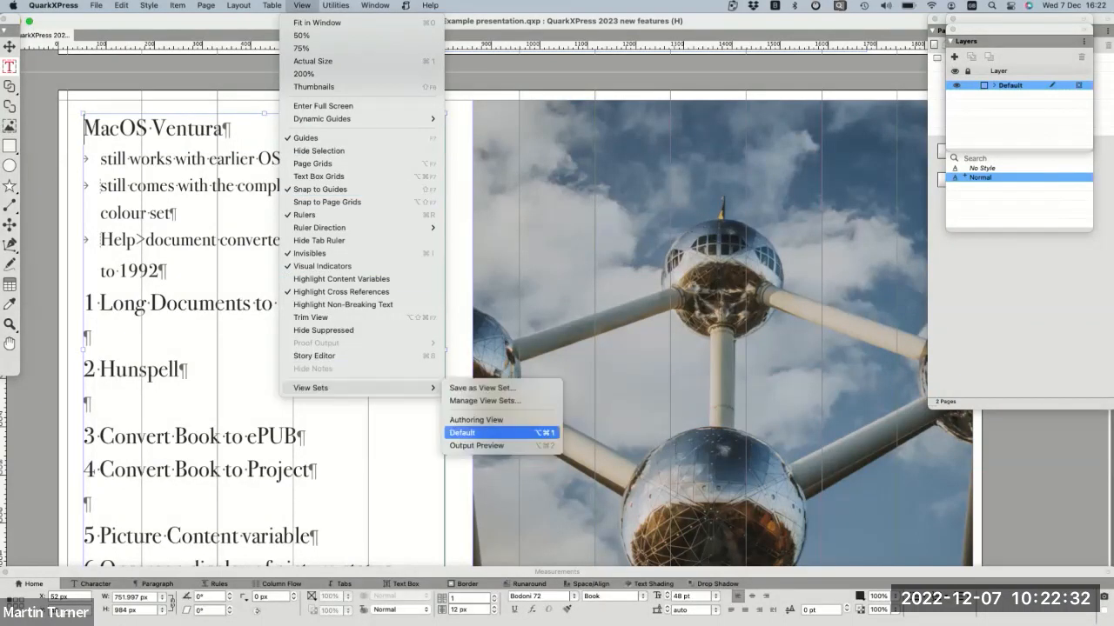
click(470, 432)
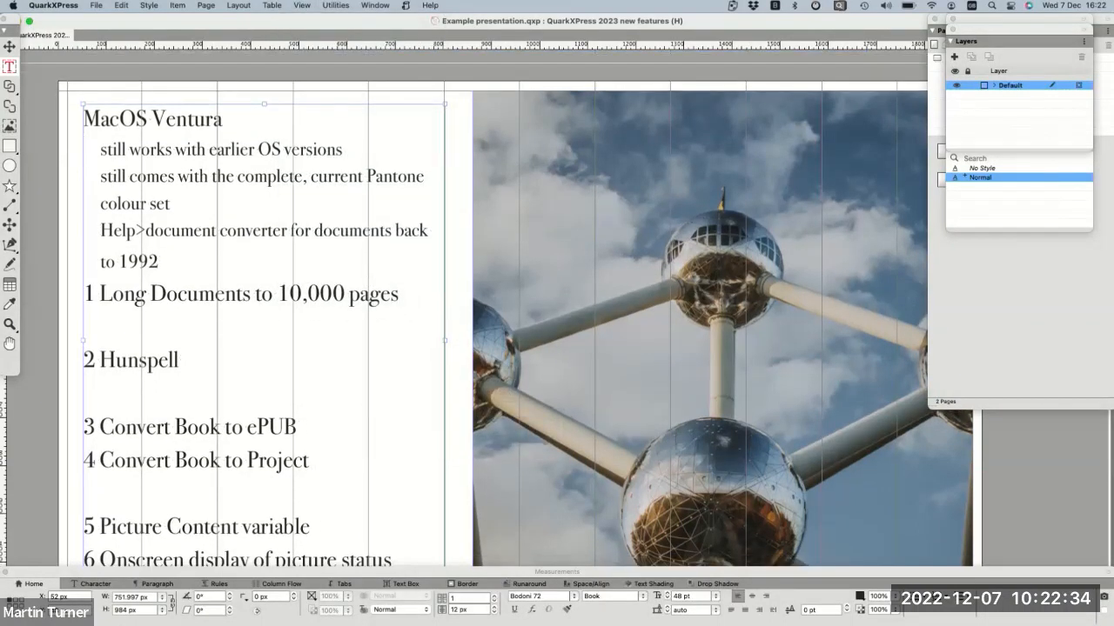
click(28, 435)
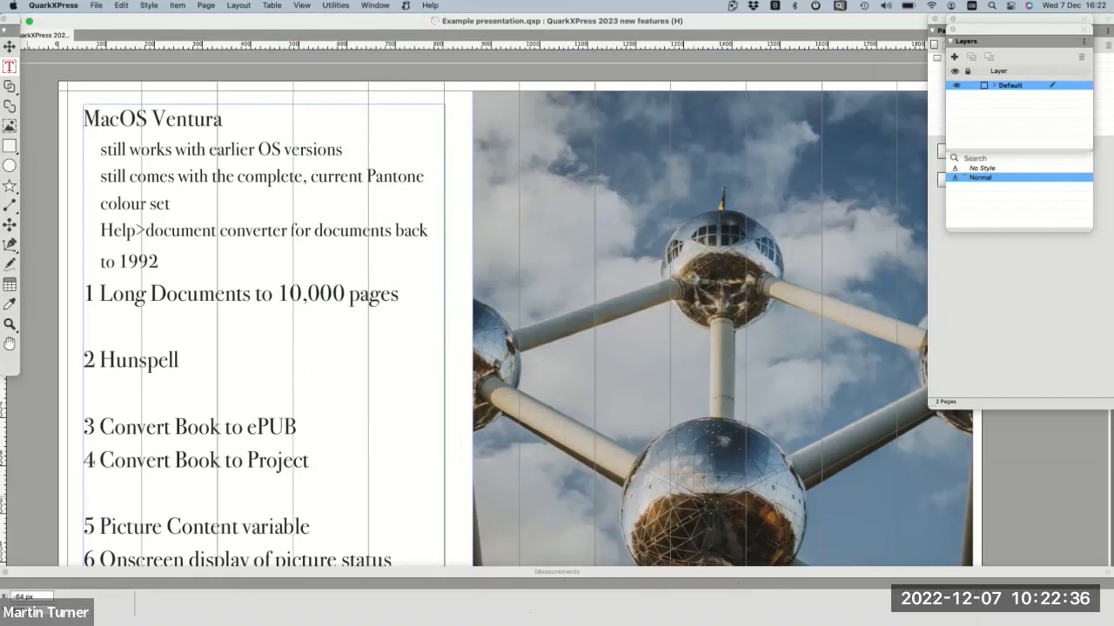
key(F7)
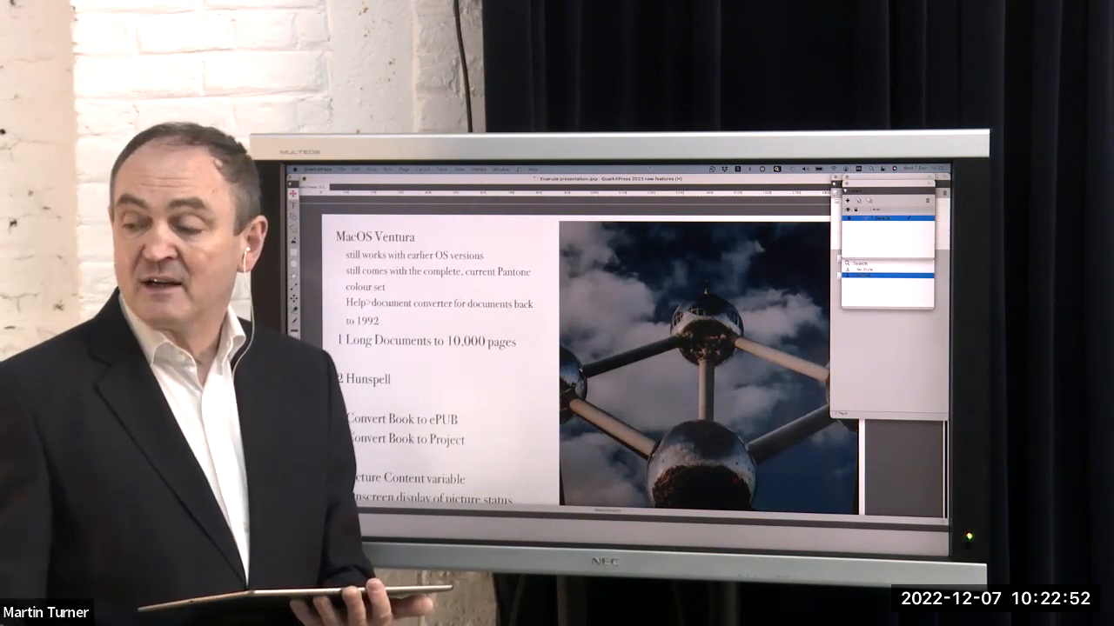
Close the floating Layers and Style Sheets palettes.
mouse_move(947, 348)
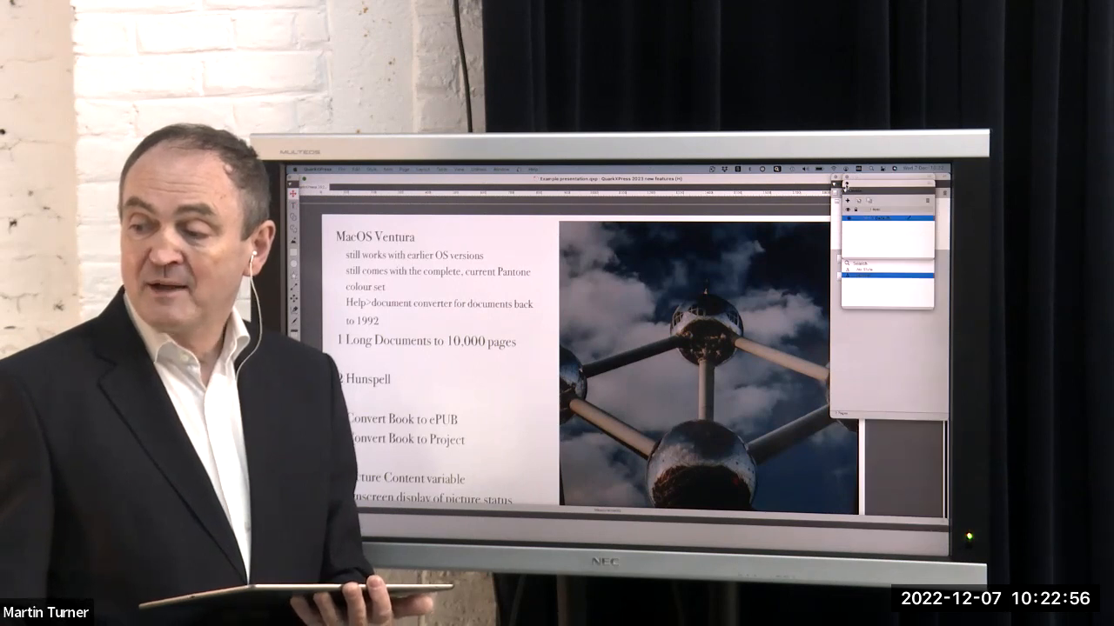
click(845, 184)
click(846, 178)
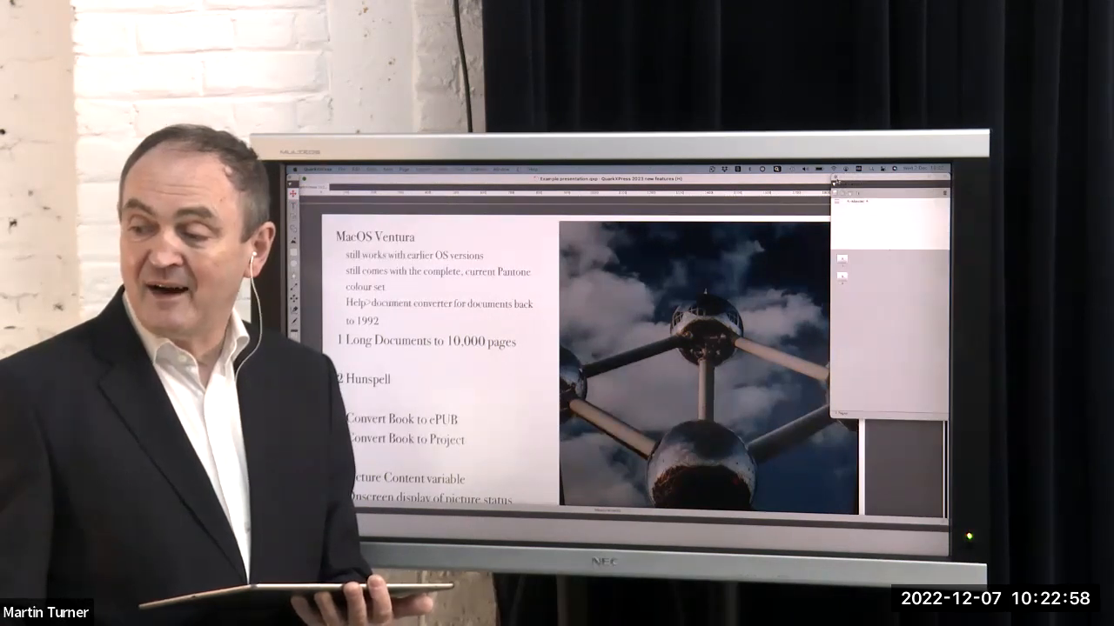